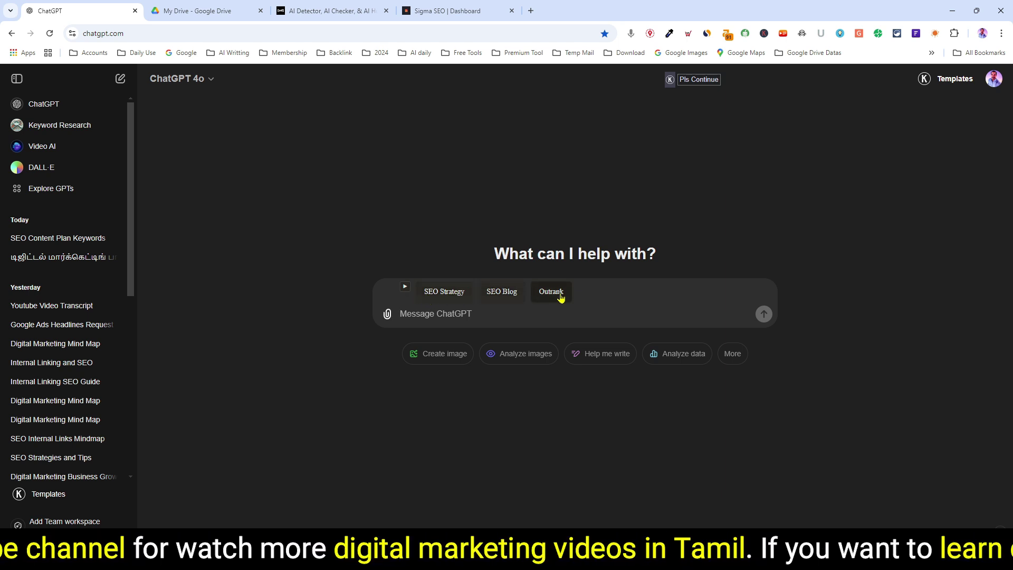
Open the SEO Strategy prompt form and enter the keyword "digital marketing course for business owners".
left_click(404, 289)
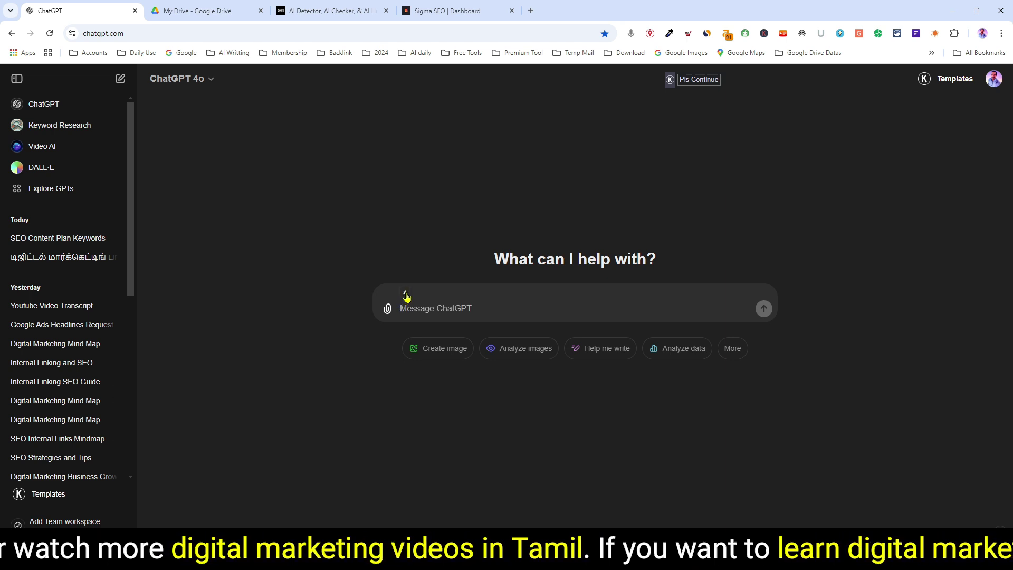
left_click(405, 293)
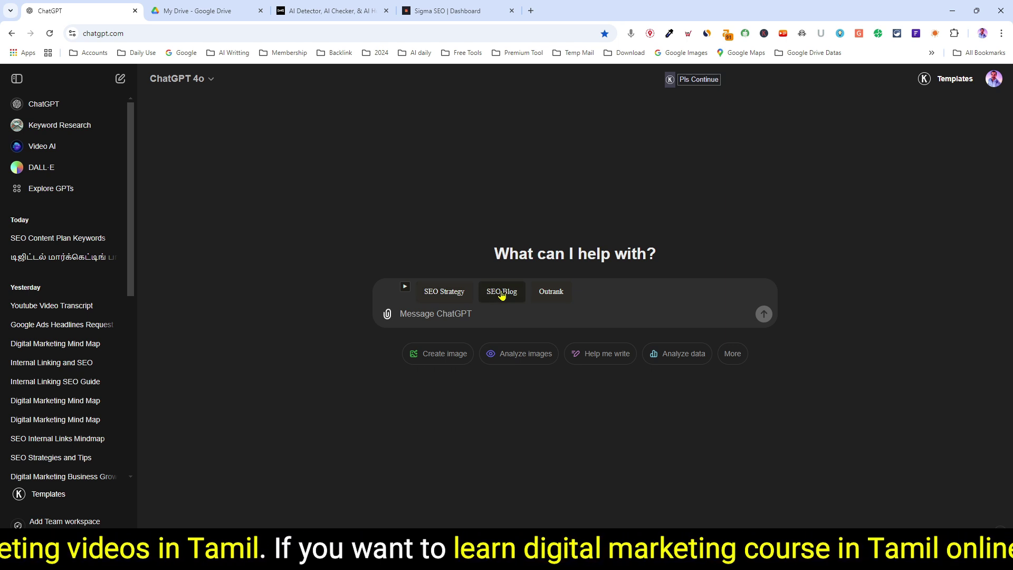
left_click(443, 294)
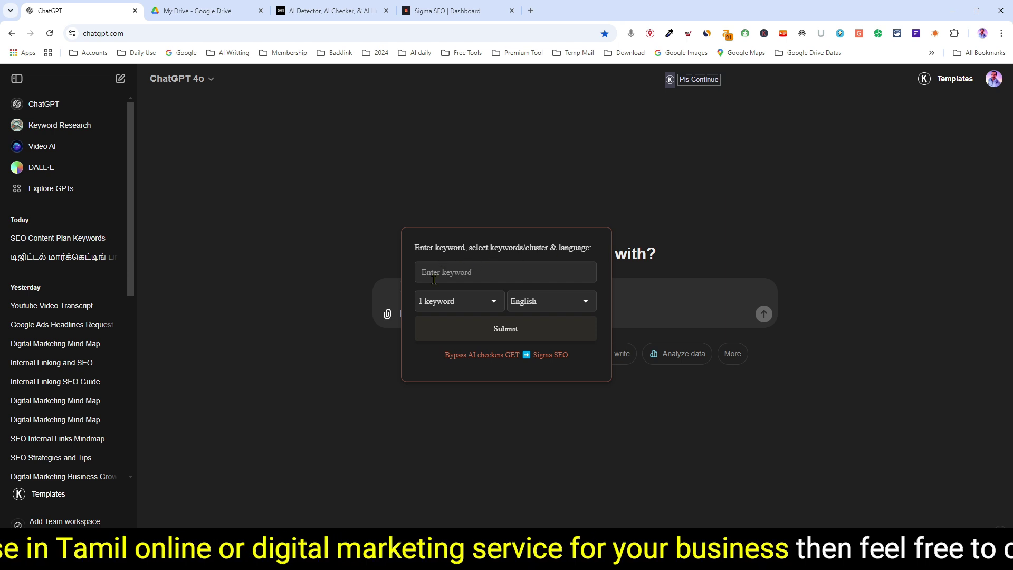
left_click(467, 275)
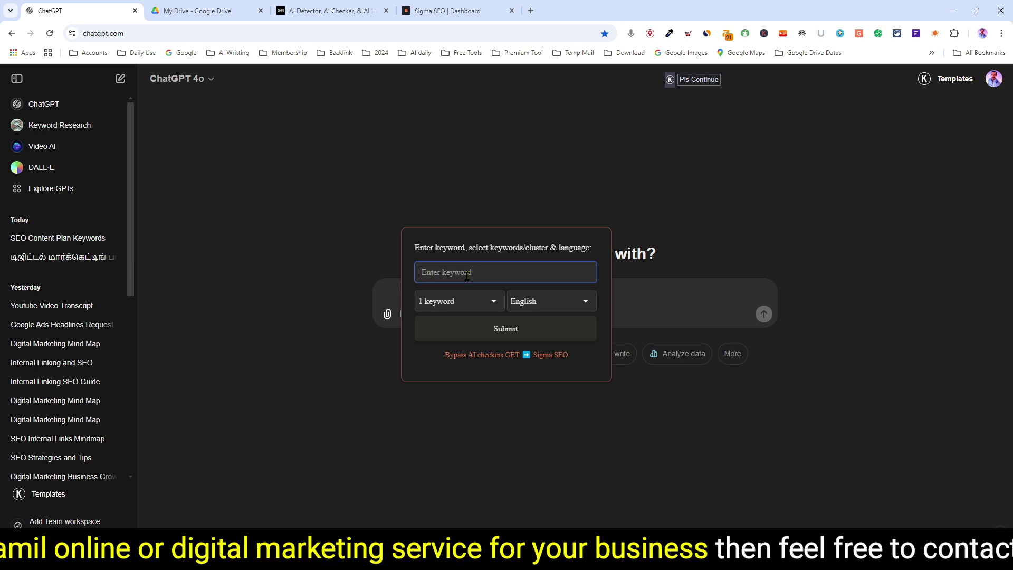
type("di")
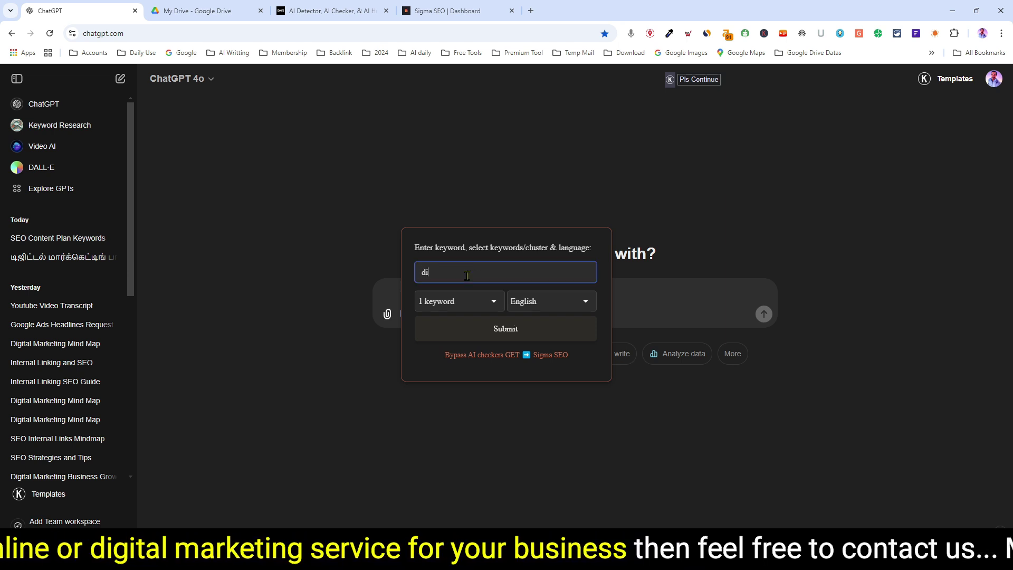
type("gital marke")
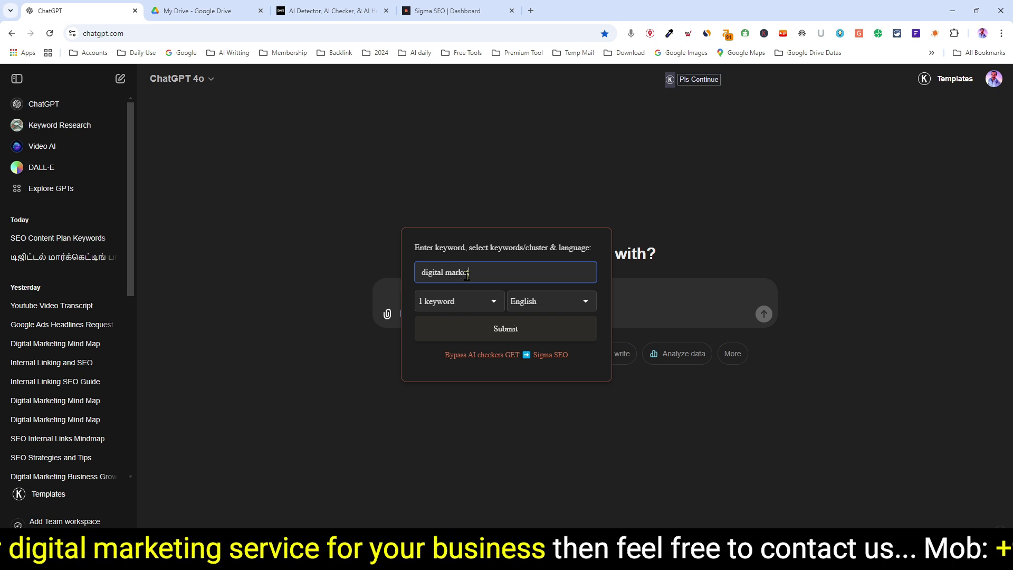
type("ting course ")
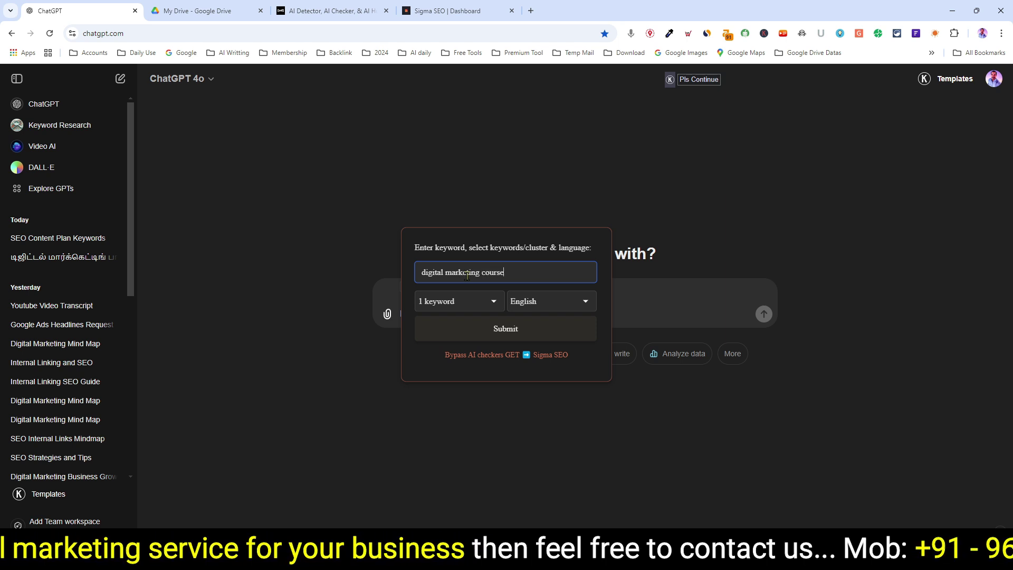
type("for business owners")
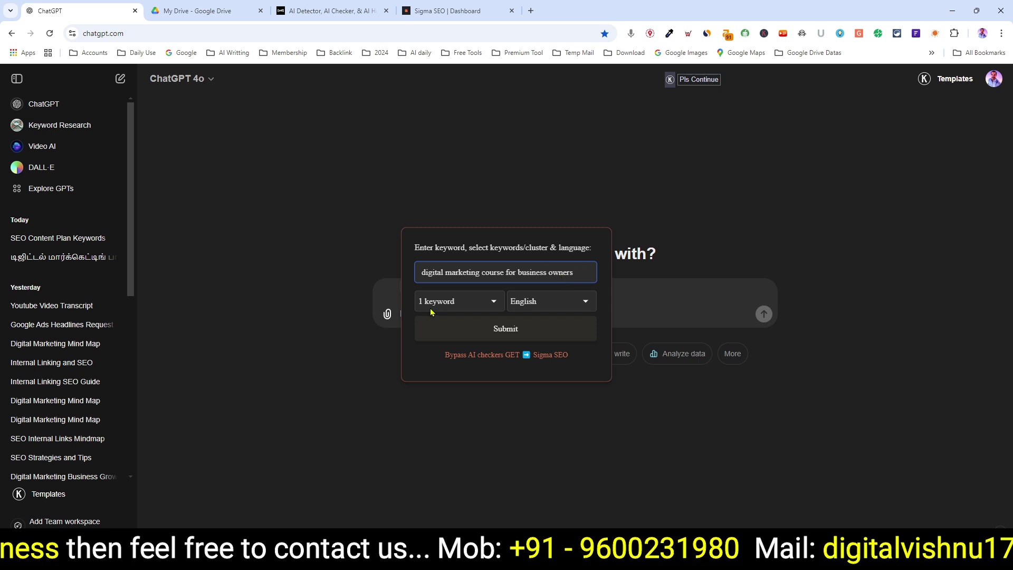
Set the cluster size to 5 keywords, submit the form and send the generated prompt.
left_click(465, 305)
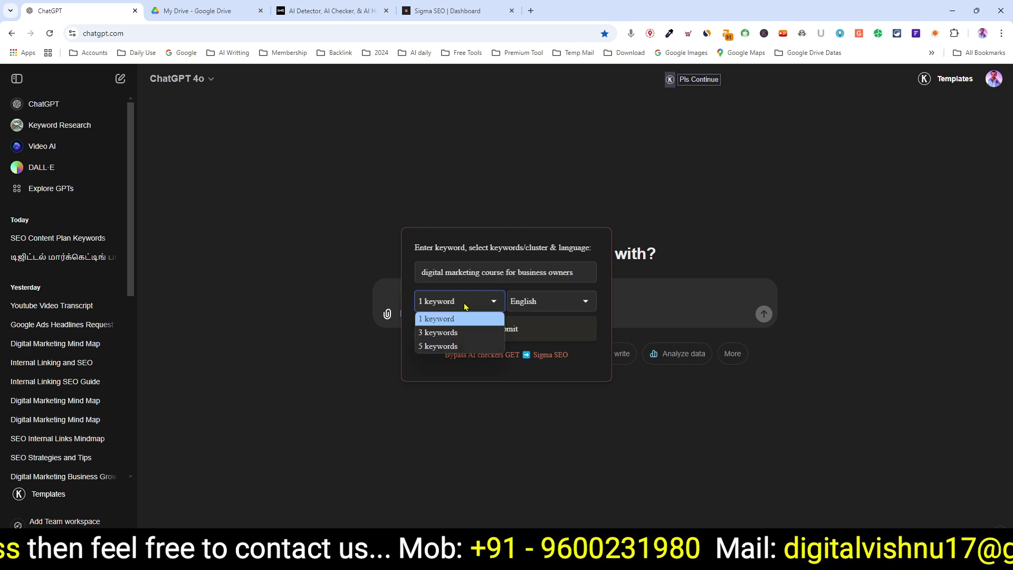
left_click(435, 354)
key("Down")
key("Down")
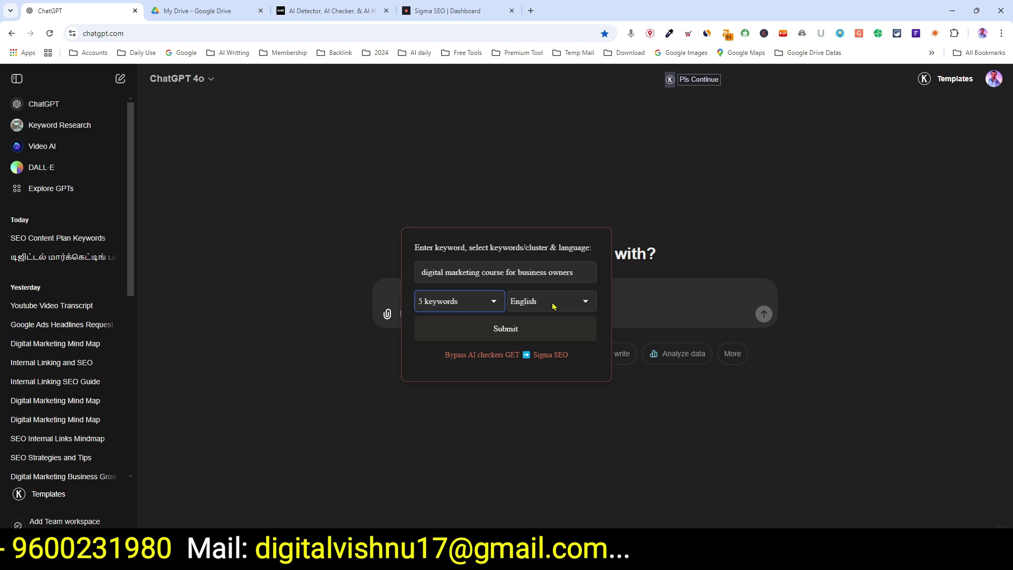
left_click(505, 329)
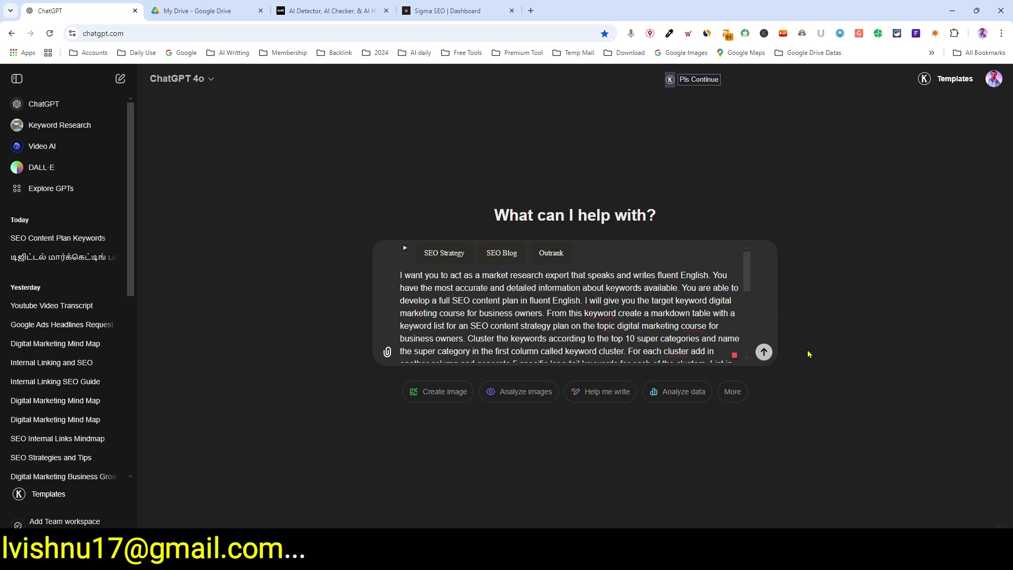
key("Return")
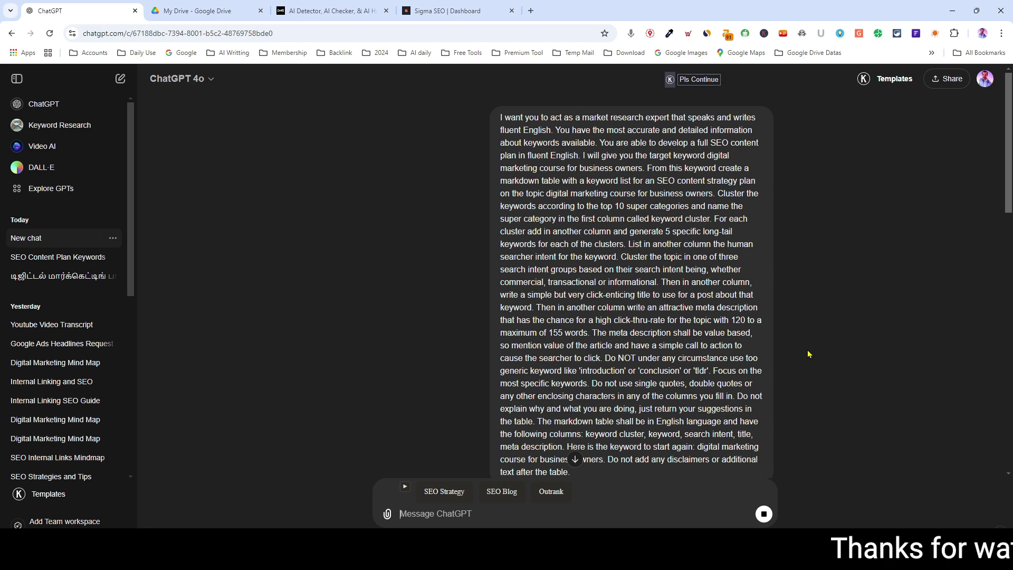
Review the generated keyword strategy table and copy the whole response.
left_click(575, 460)
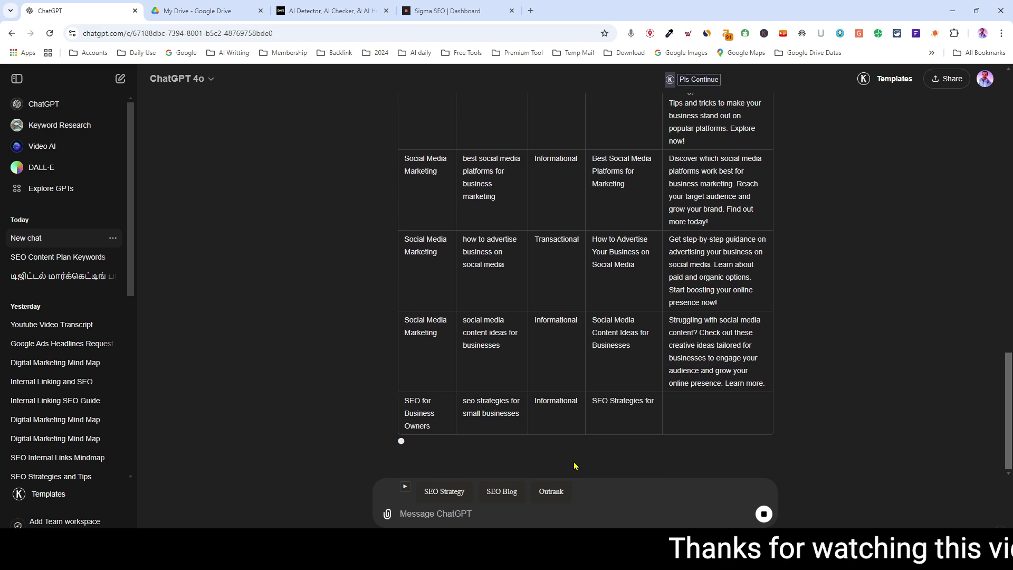
scroll(803, 395, "up", 15)
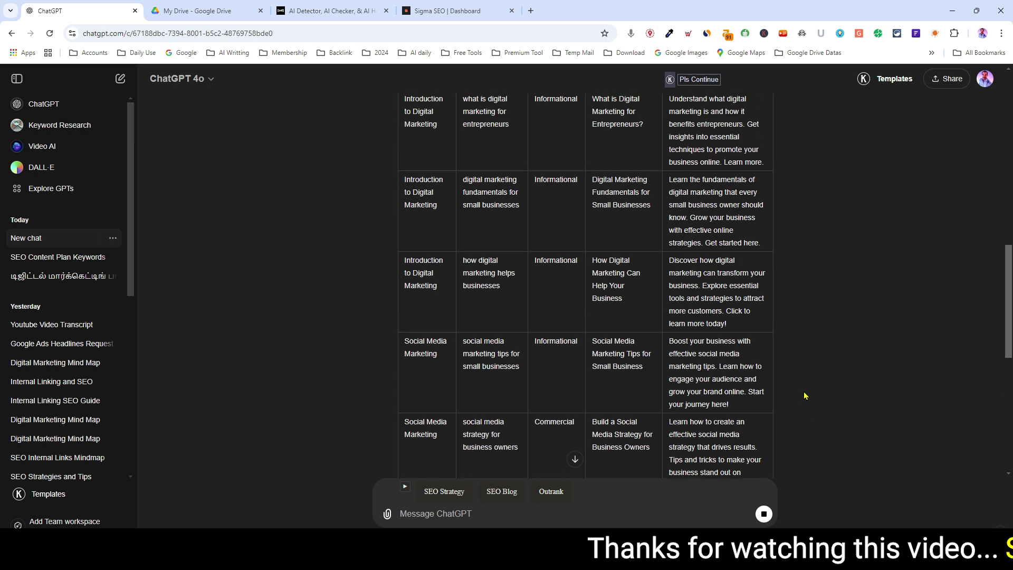
scroll(805, 396, "up", 3)
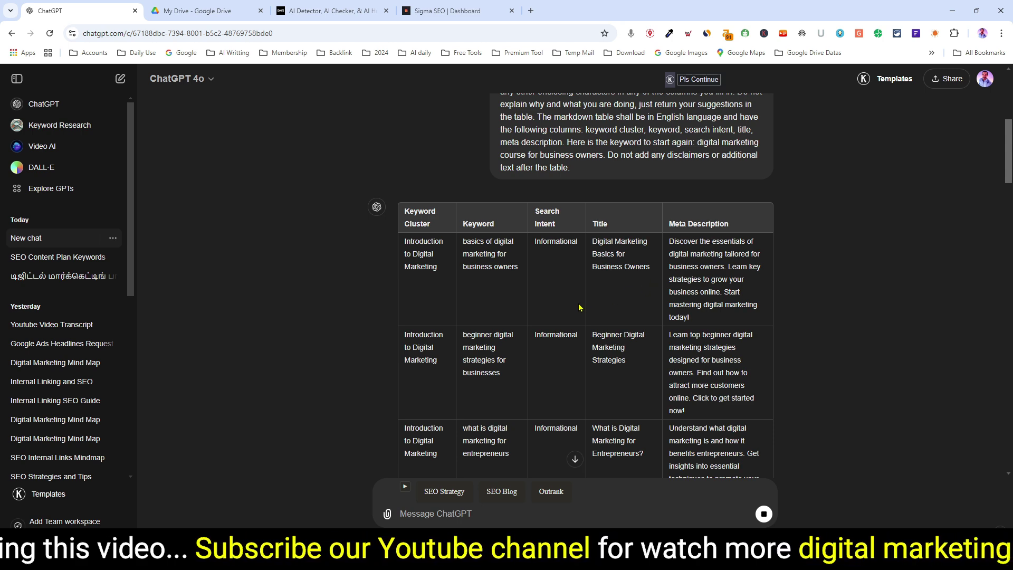
left_click_drag(1007, 151, 1008, 474)
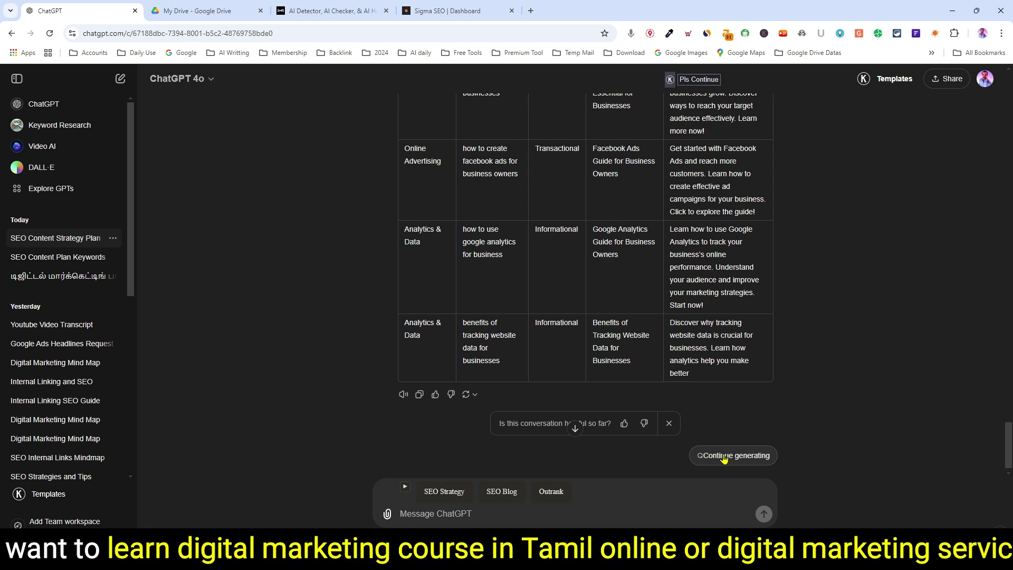
left_click(420, 394)
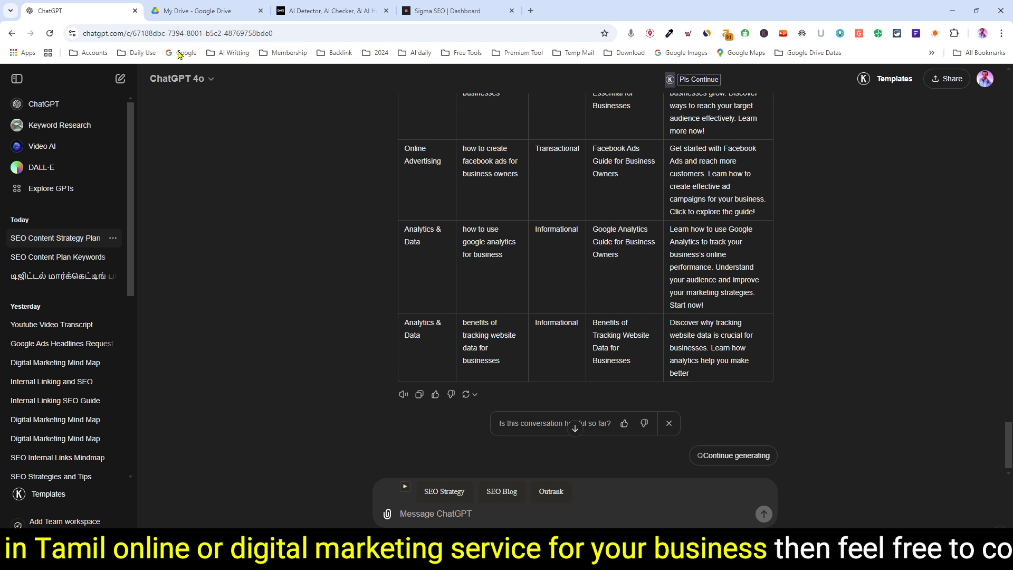
Switch to Google Drive, create a blank Google Sheets spreadsheet and paste the copied table starting at cell A1.
left_click(191, 11)
left_click(45, 126)
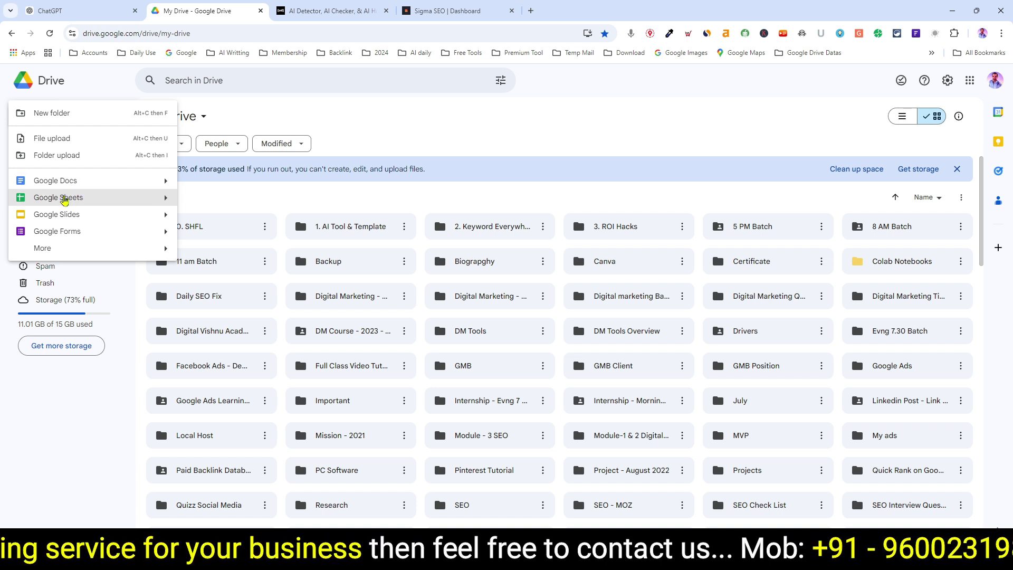
left_click(64, 203)
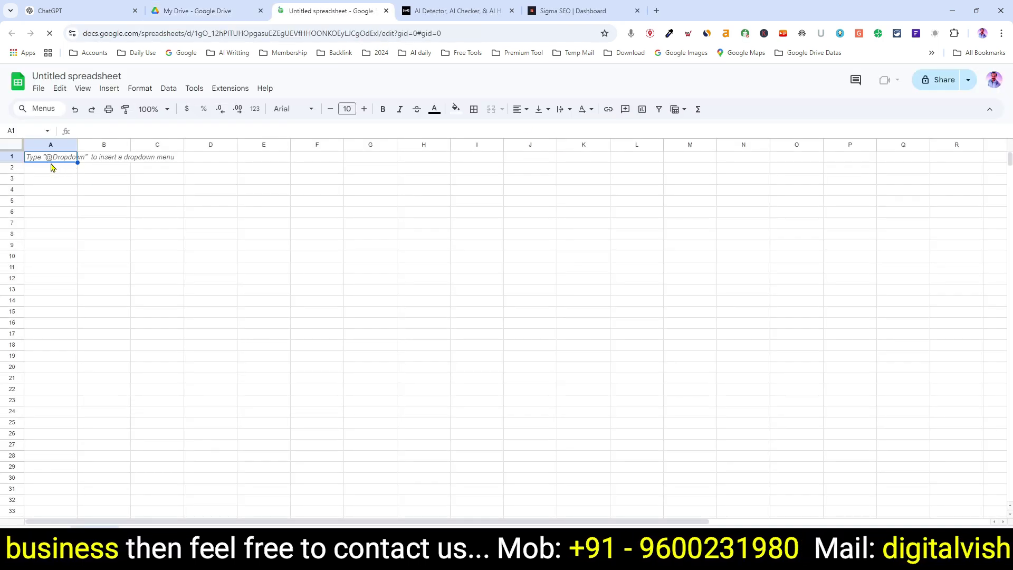
key("ctrl+v")
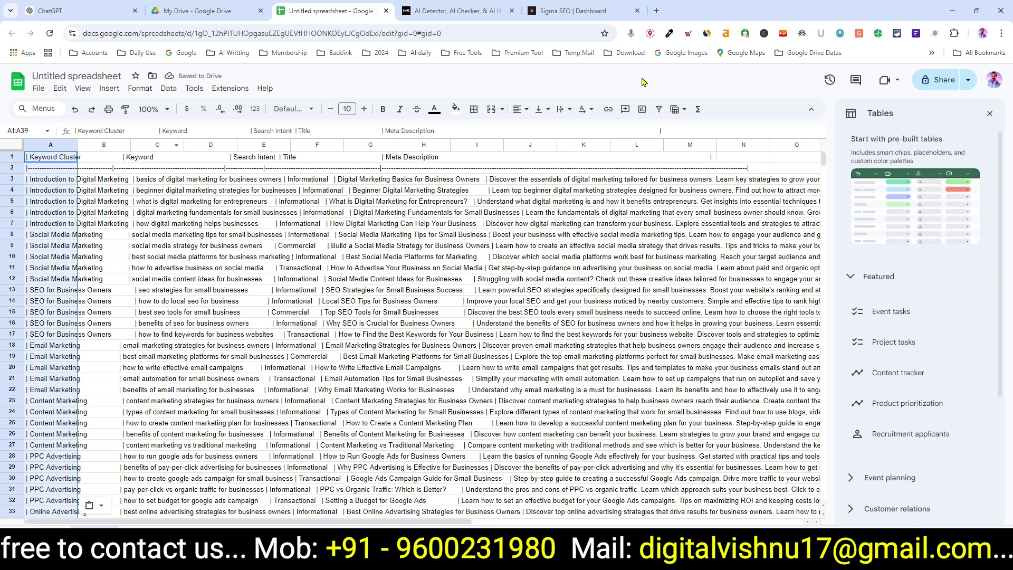
left_click(990, 113)
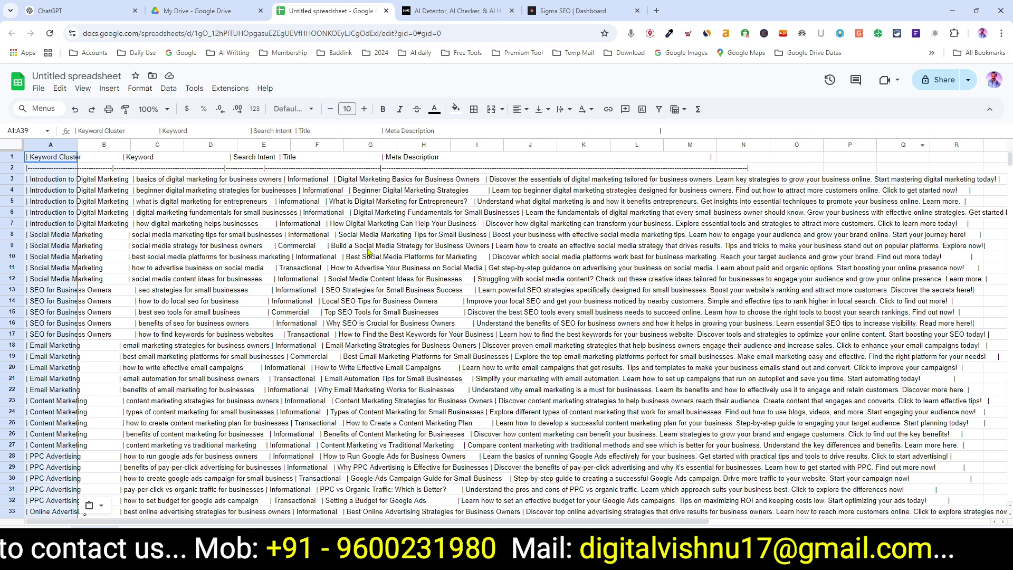
left_click(381, 325)
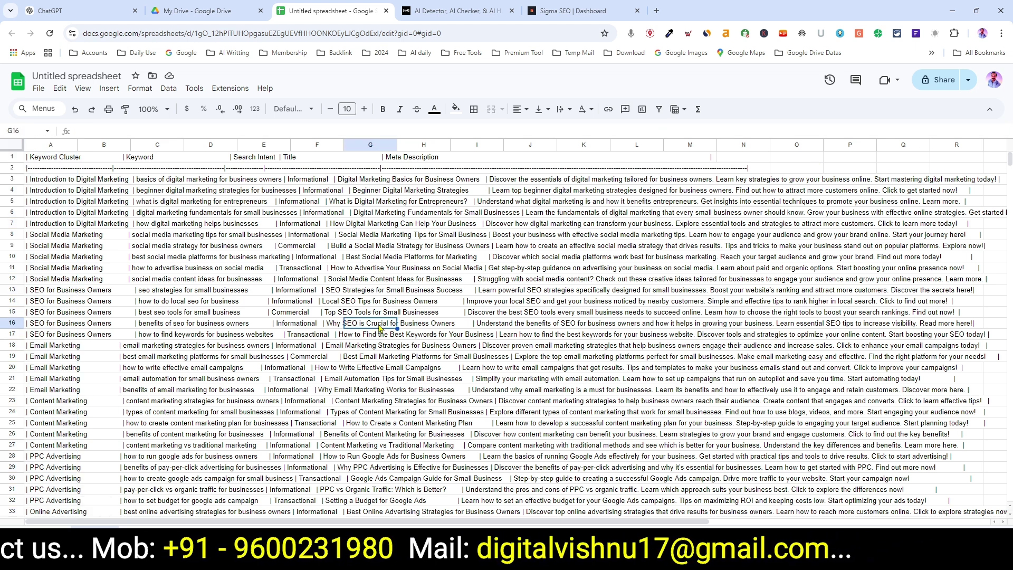
Delete row 2, which holds only the dashed separator line below the headers.
left_click(9, 168)
right_click(10, 168)
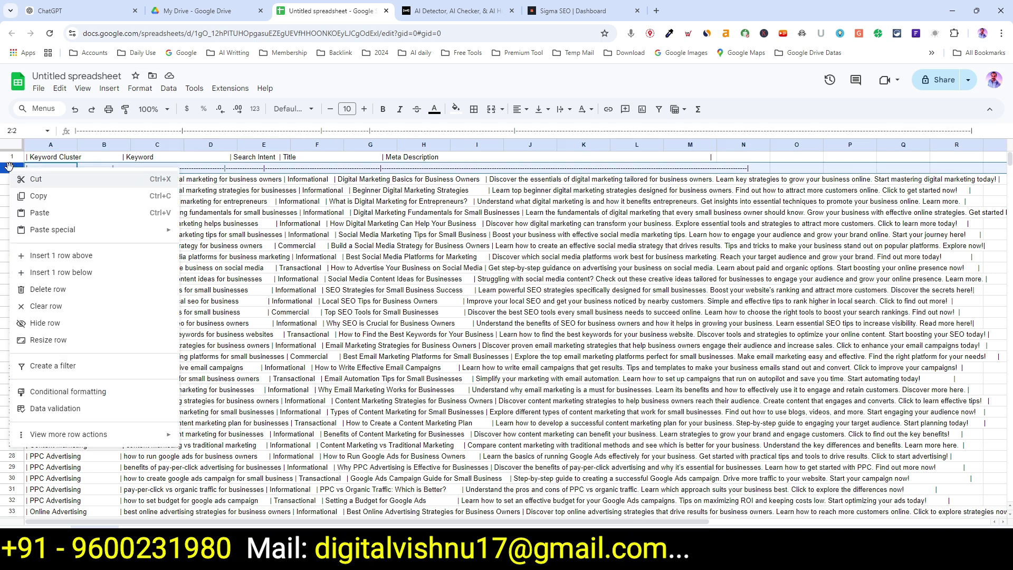
left_click(51, 291)
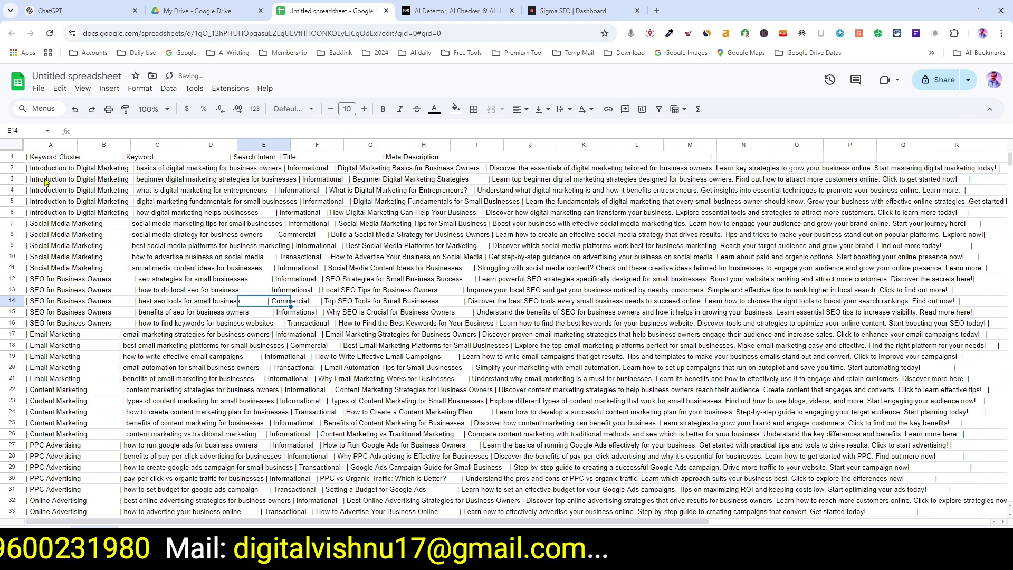
Split the text in column A into columns using the custom separator "|".
left_click(41, 144)
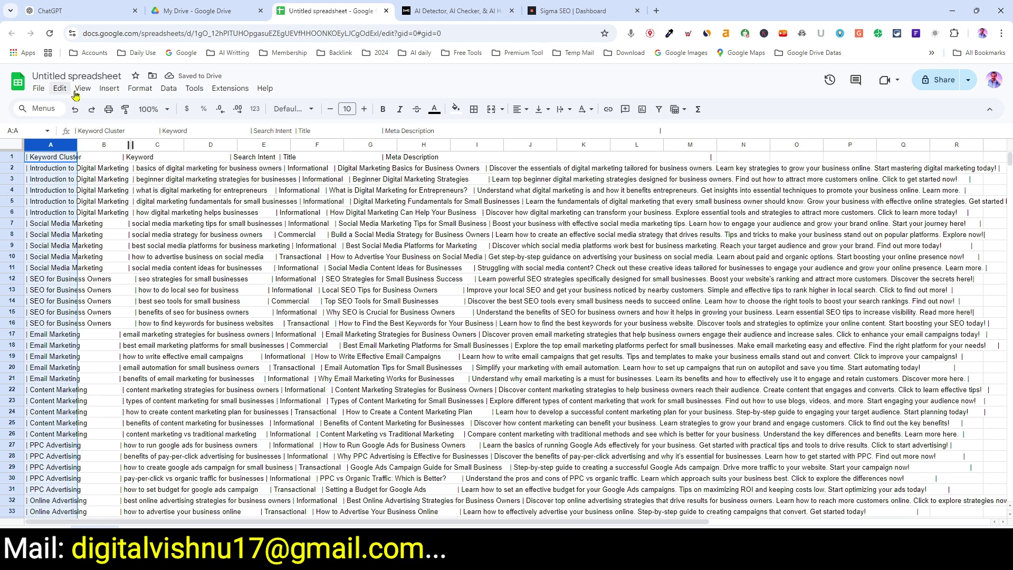
left_click(168, 88)
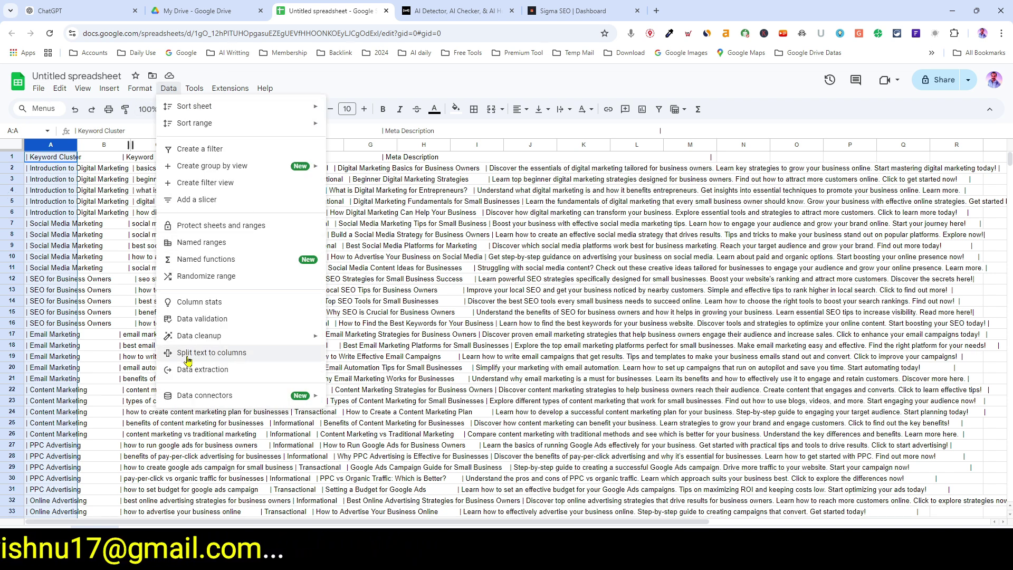
left_click(231, 353)
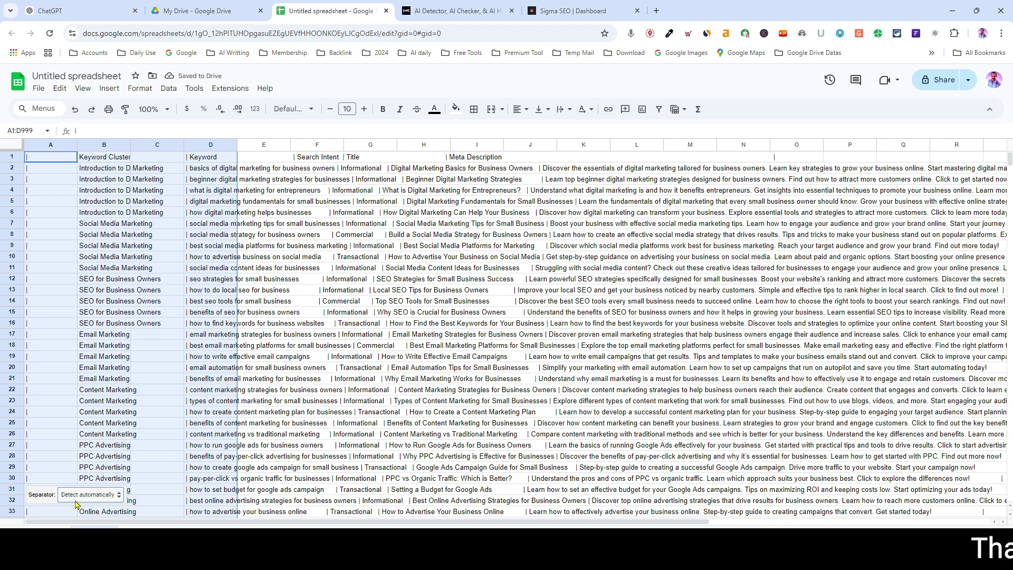
left_click(97, 496)
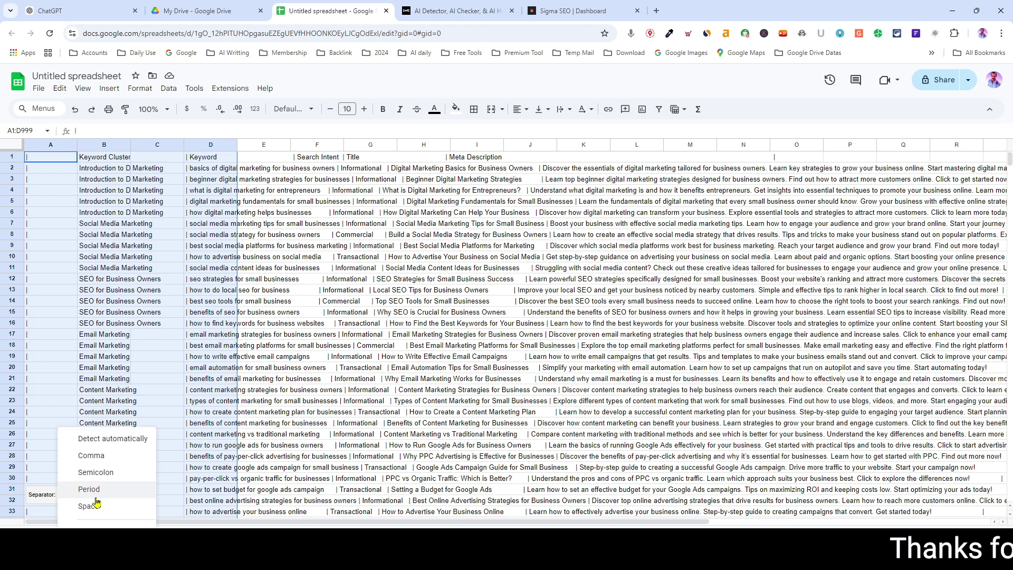
left_click(93, 525)
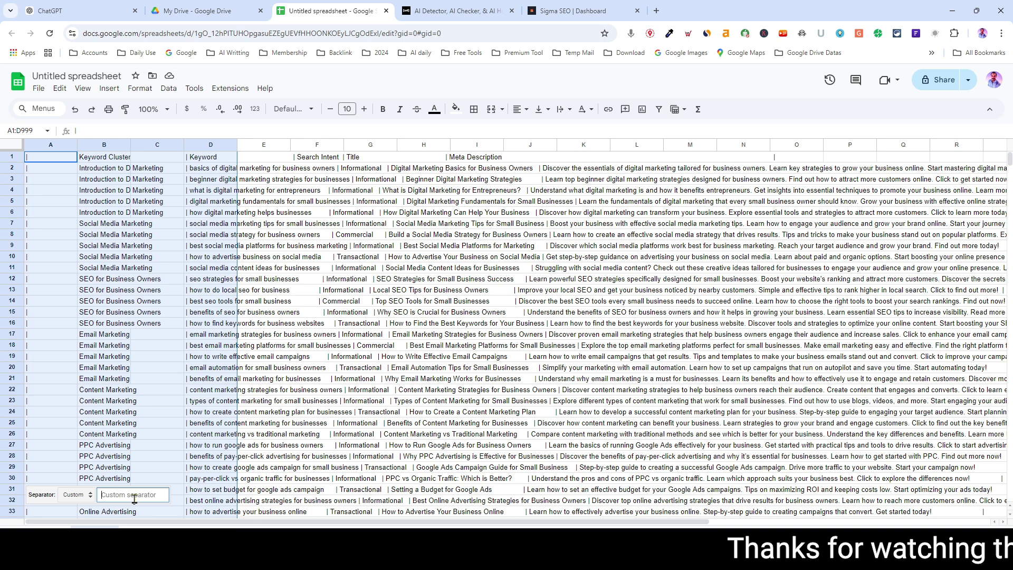
type("|")
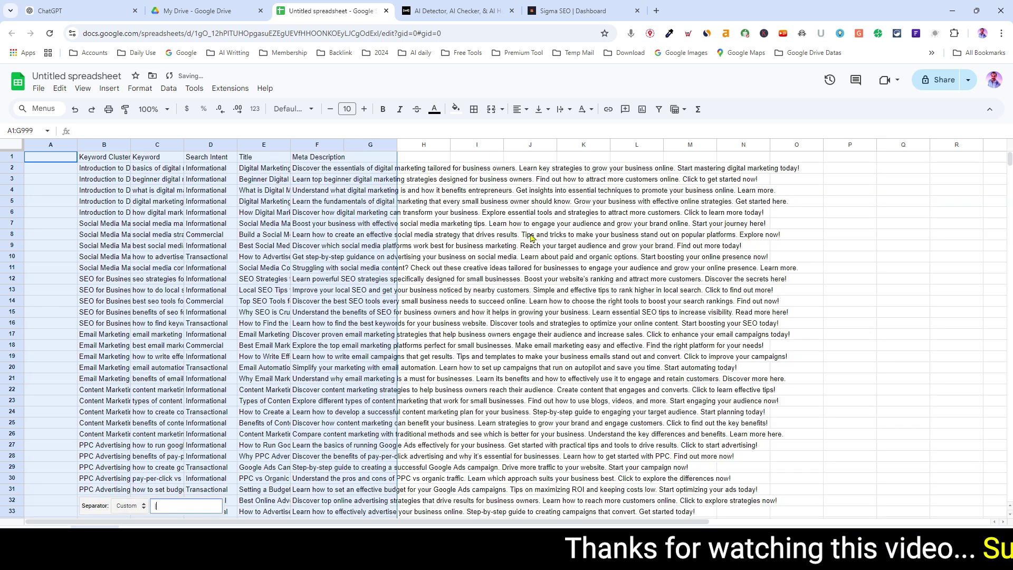
left_click(578, 260)
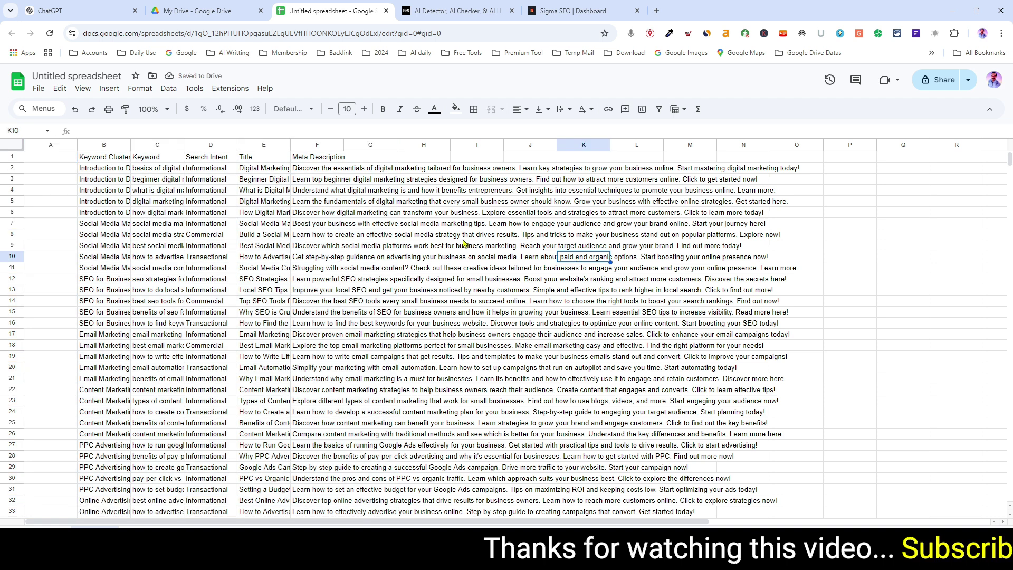
Delete the empty column A in front of the Keyword Cluster column.
left_click(47, 147)
right_click(47, 147)
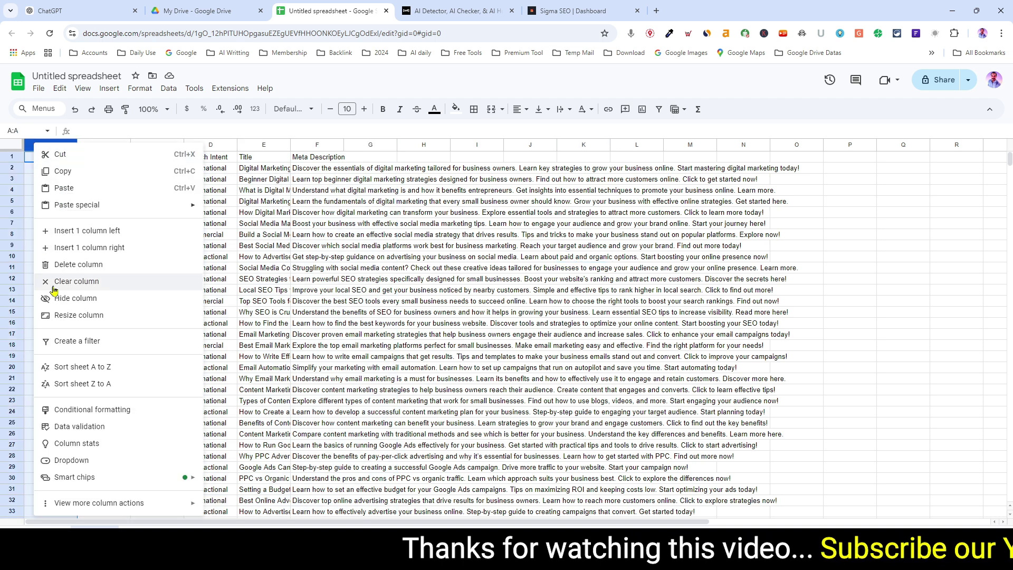
left_click(67, 265)
left_click(311, 291)
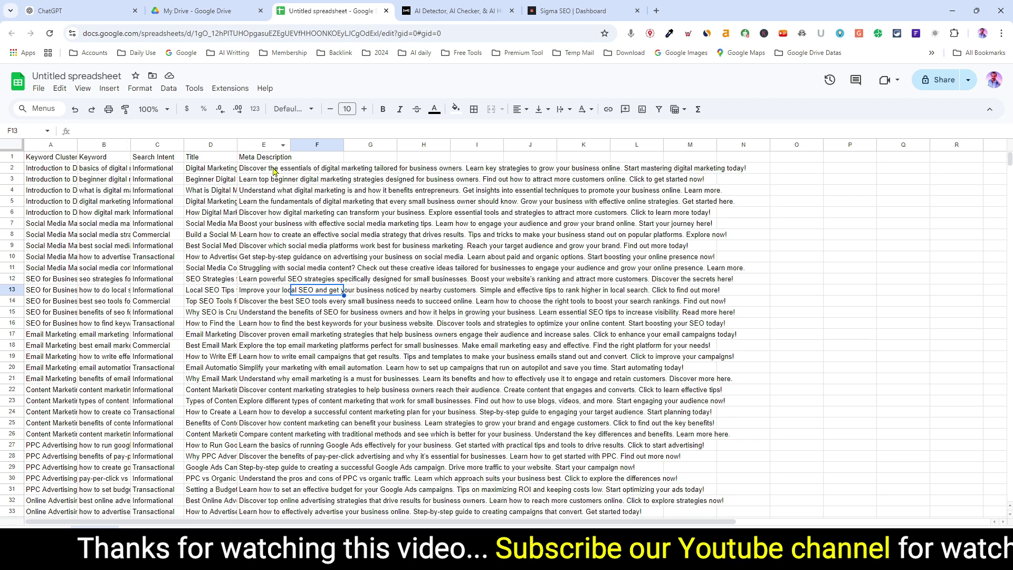
Widen the Keyword Cluster, Keyword, Title and Meta Description columns so their text fits.
left_click_drag(77, 144, 339, 145)
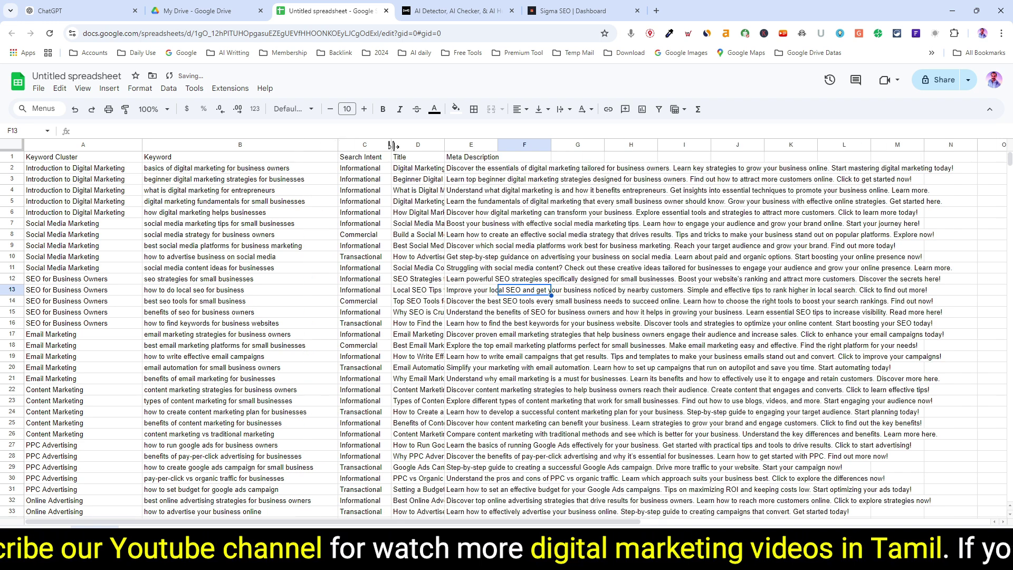
left_click_drag(444, 145, 1008, 152)
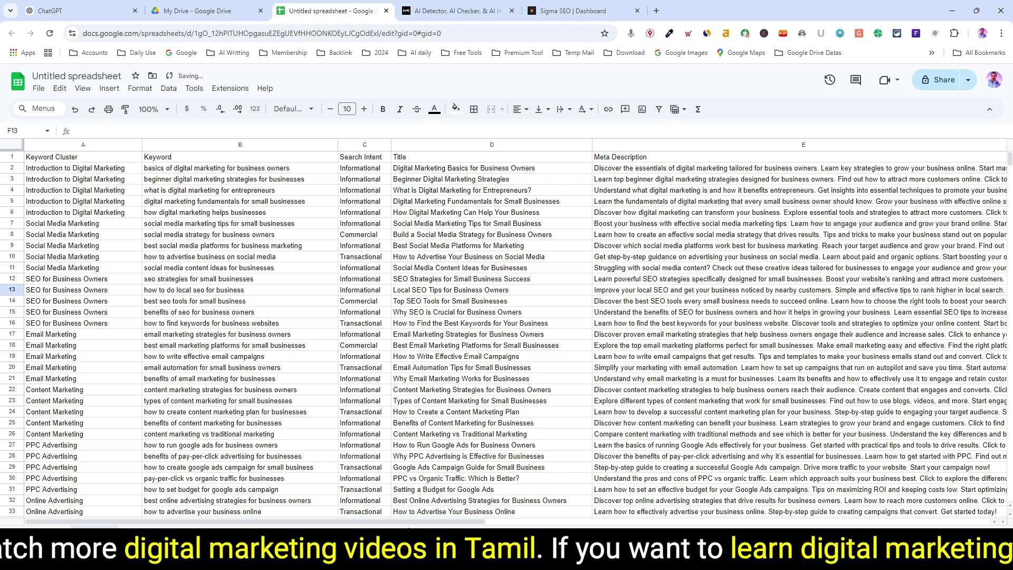
Widen the Meta Description column until its longest descriptions fit inside the column.
left_click_drag(412, 525, 521, 524)
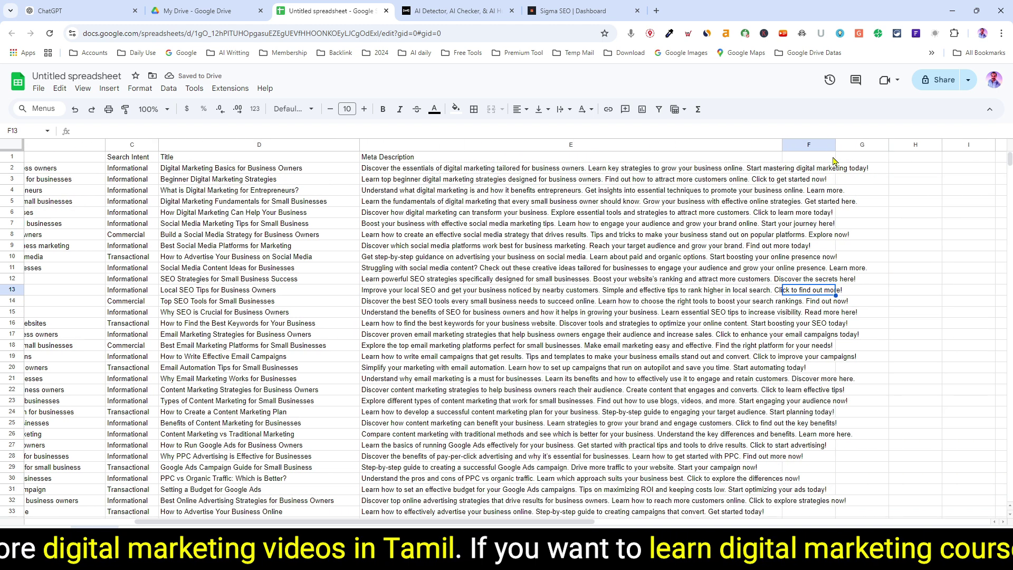
left_click_drag(782, 146, 900, 164)
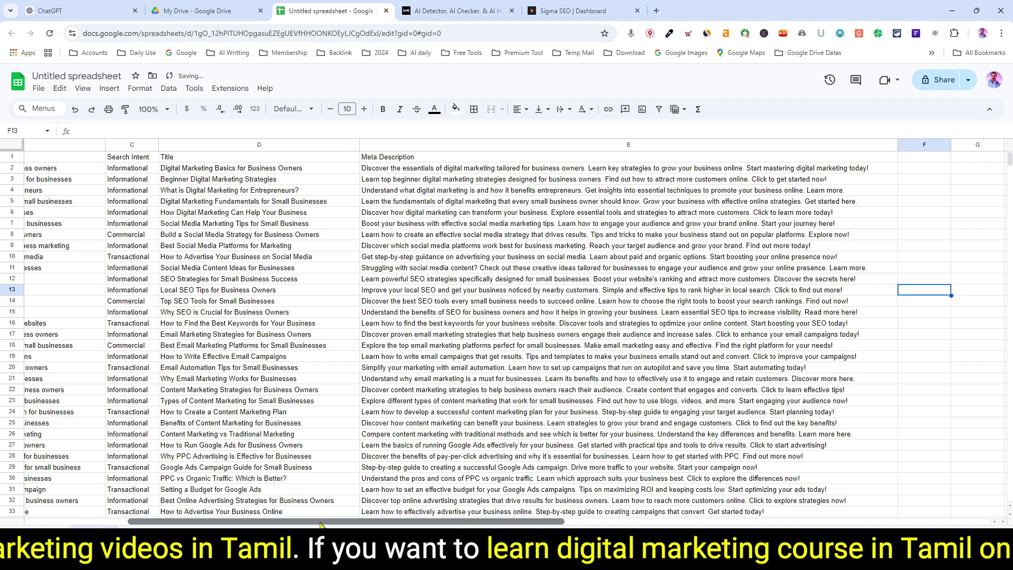
left_click_drag(320, 525, 218, 525)
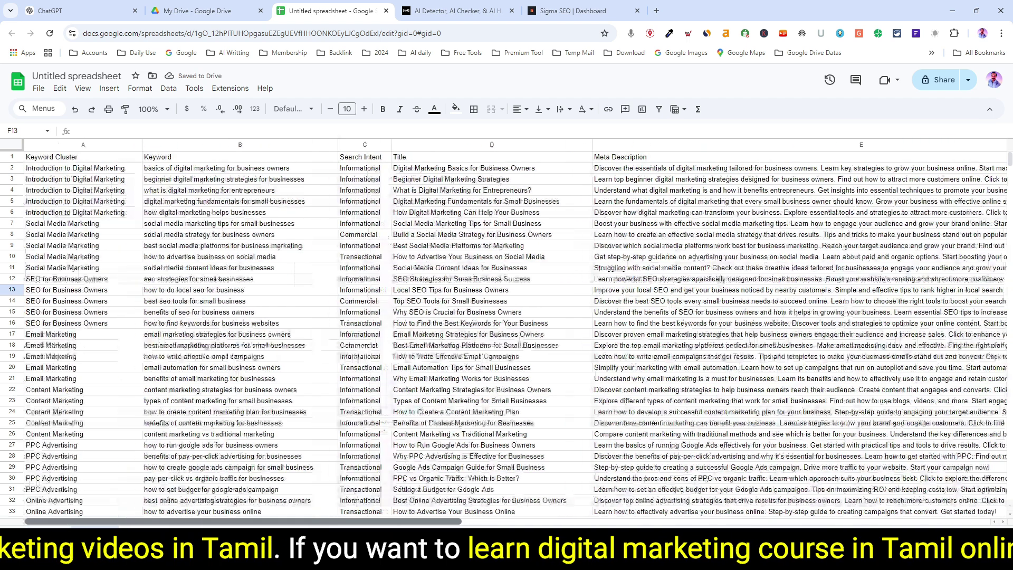
Increase the height of all rows in the sheet and align their text to the vertical middle.
left_click(12, 148)
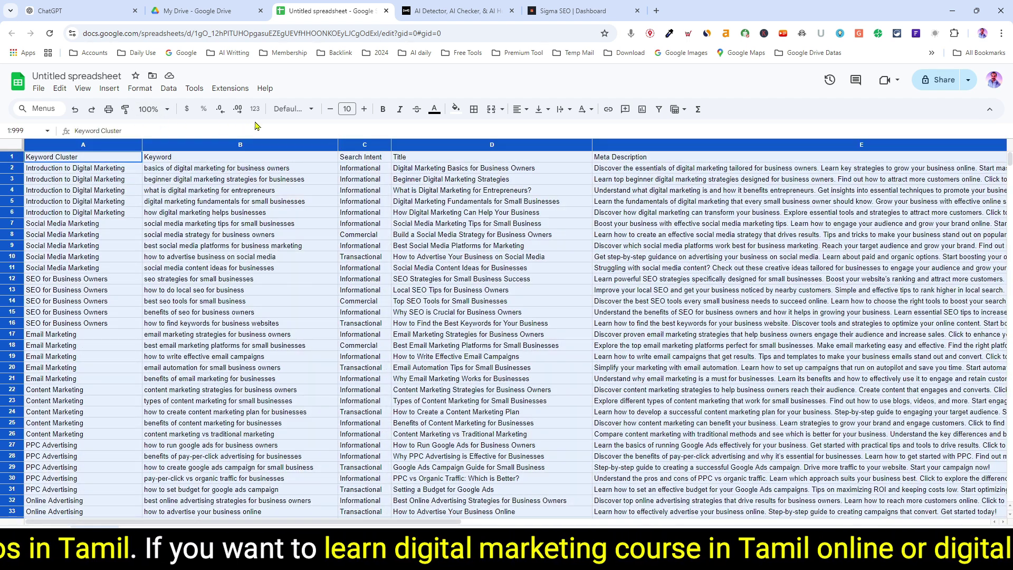
left_click_drag(12, 162, 12, 169)
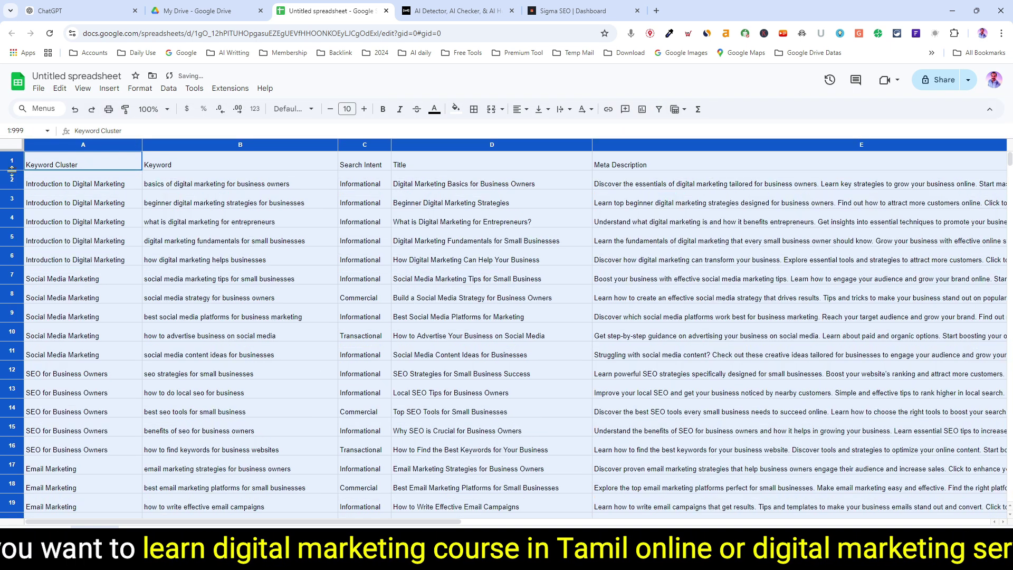
left_click(549, 111)
left_click(559, 129)
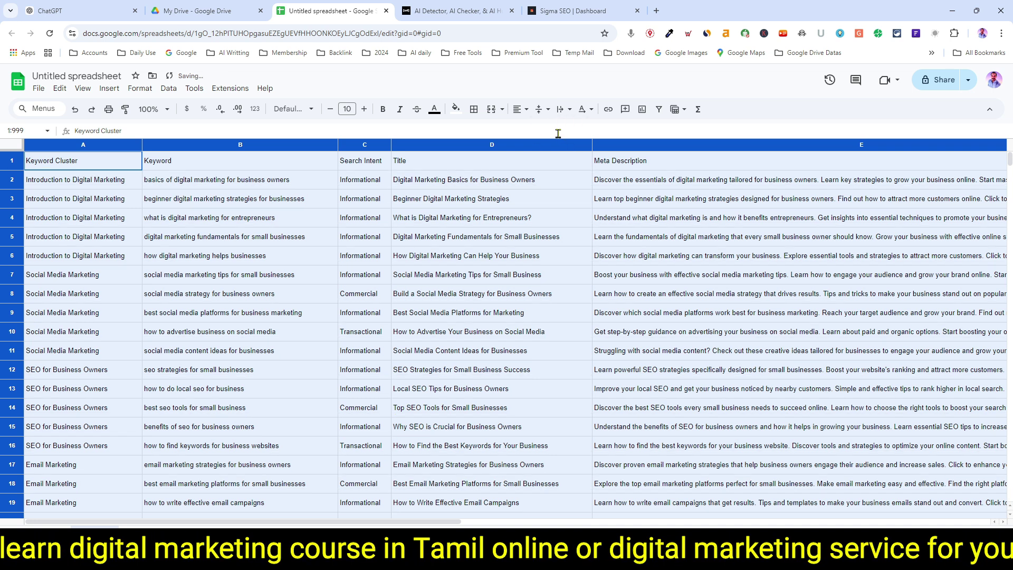
left_click(415, 252)
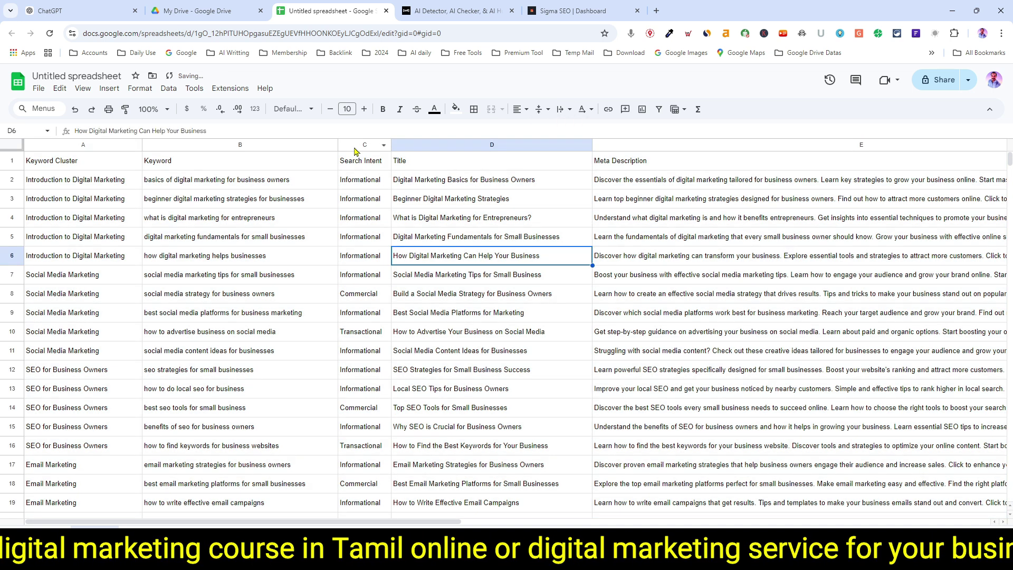
Format the header cells A1:E1 with horizontally centred, bold text and a yellow fill.
left_click_drag(33, 166, 570, 135)
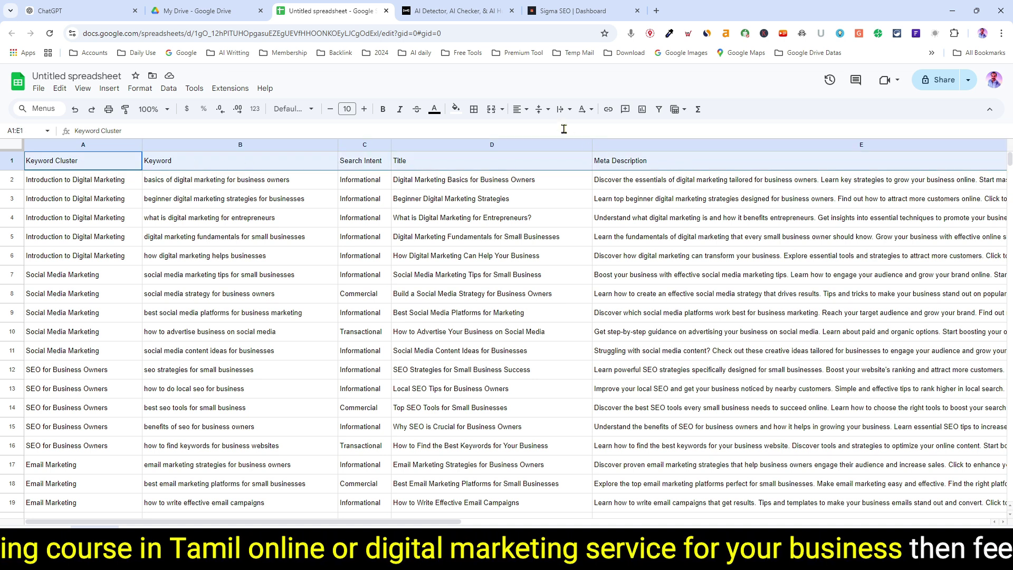
left_click(520, 110)
left_click(538, 132)
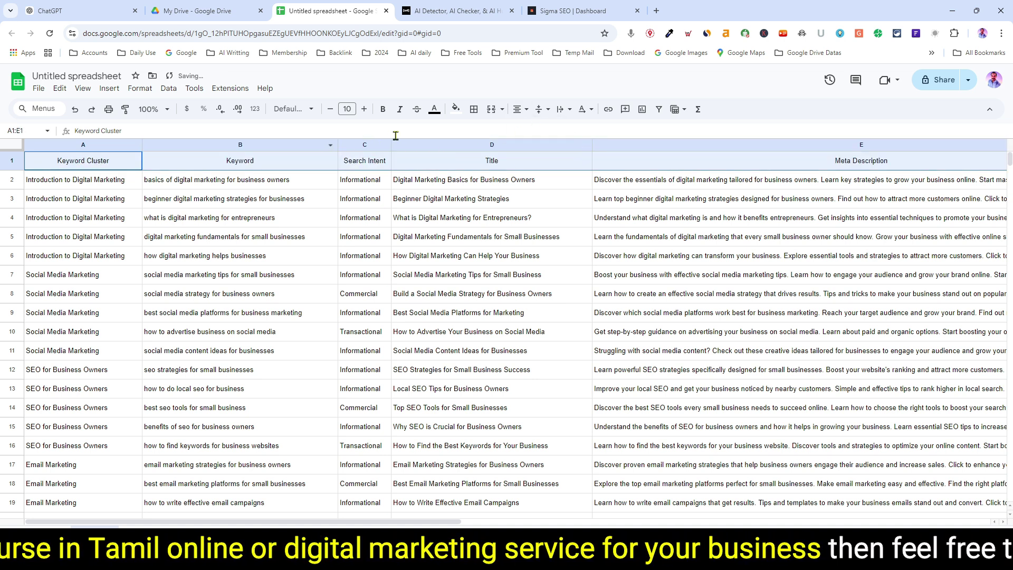
left_click(382, 109)
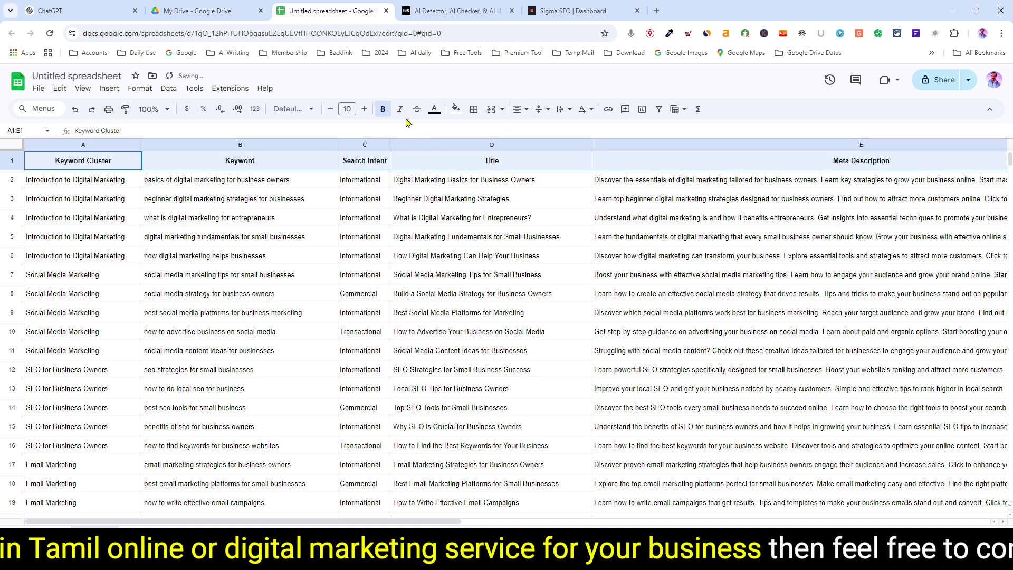
left_click(455, 109)
left_click(498, 164)
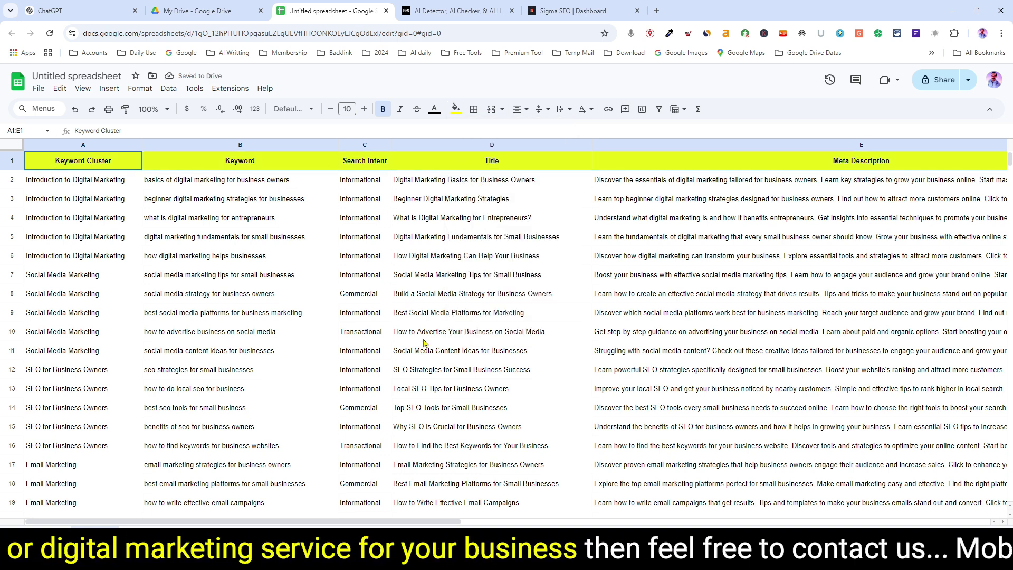
left_click(549, 337)
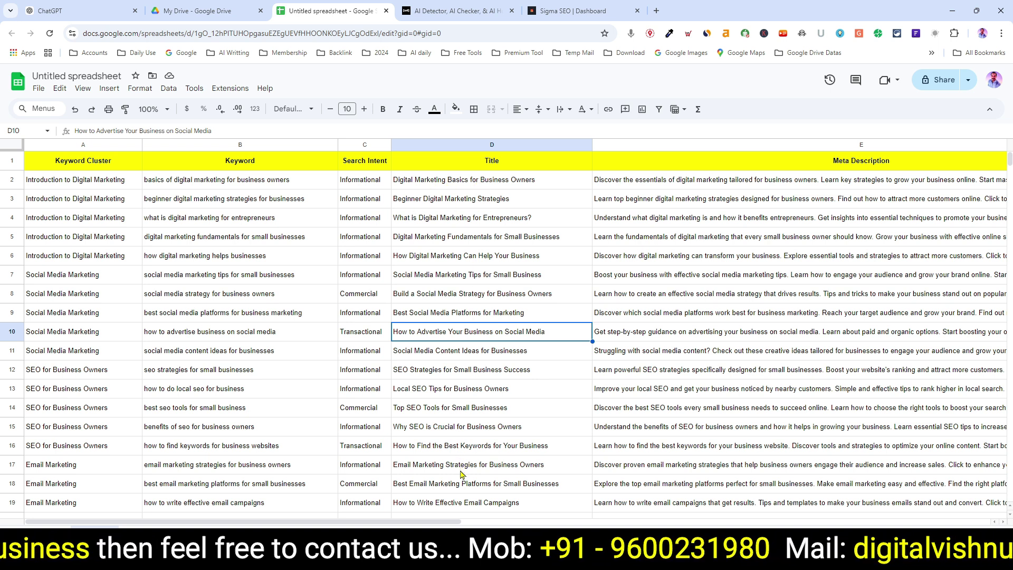
Copy the title "Digital Marketing Basics for Business Owners" from cell D2 and start a new chat in ChatGPT.
left_click(663, 315)
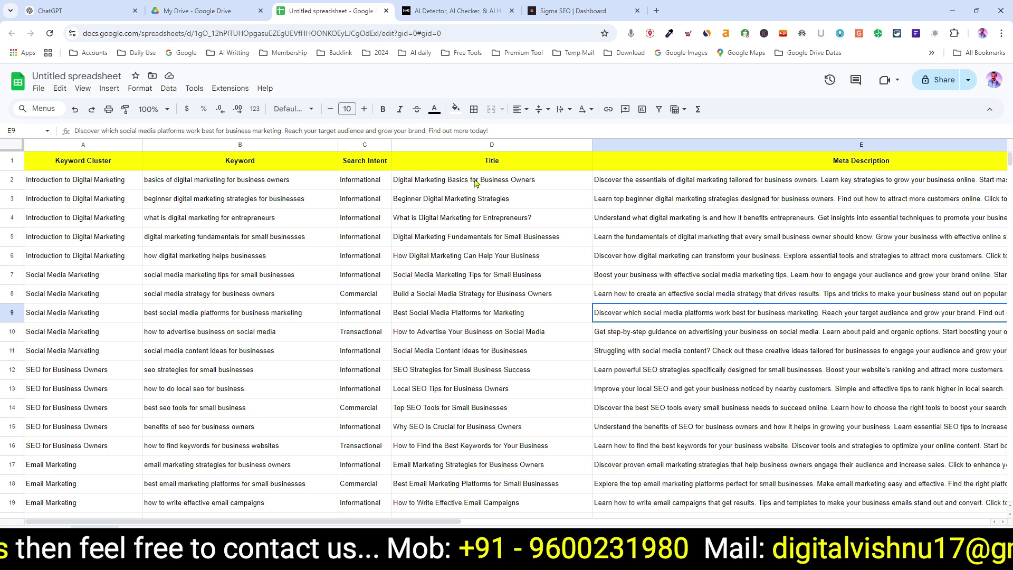
left_click(432, 183)
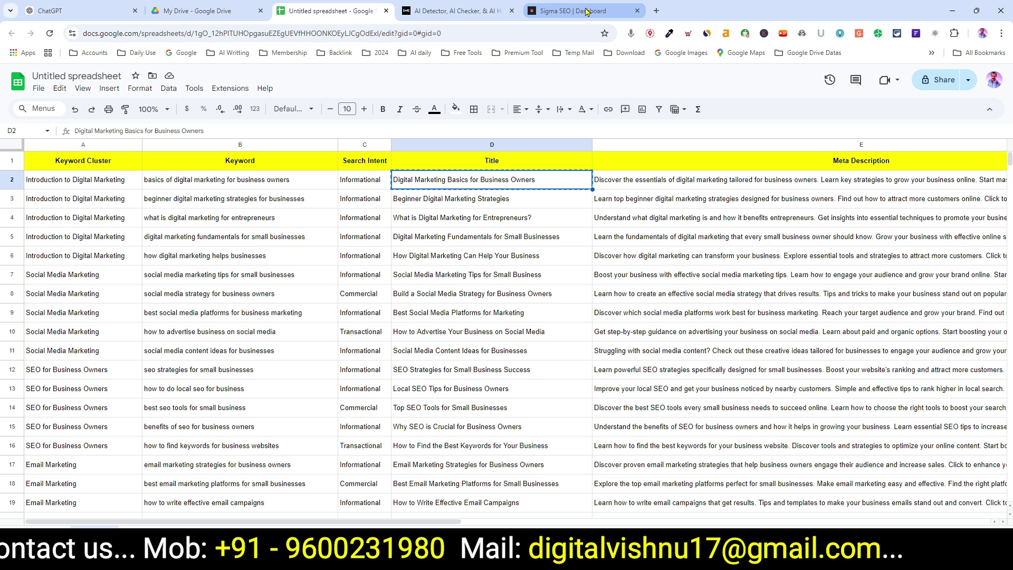
left_click(79, 11)
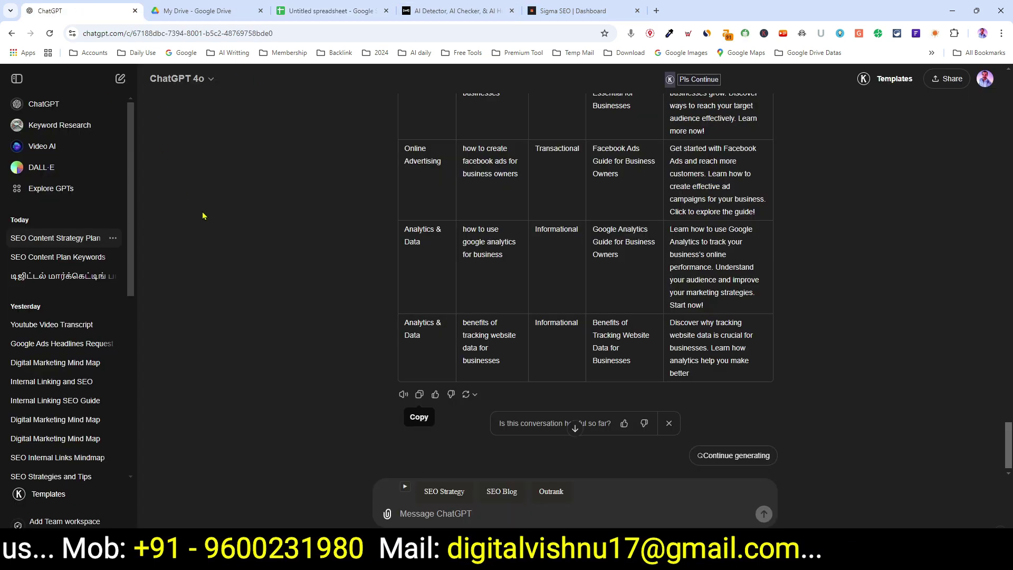
left_click(34, 104)
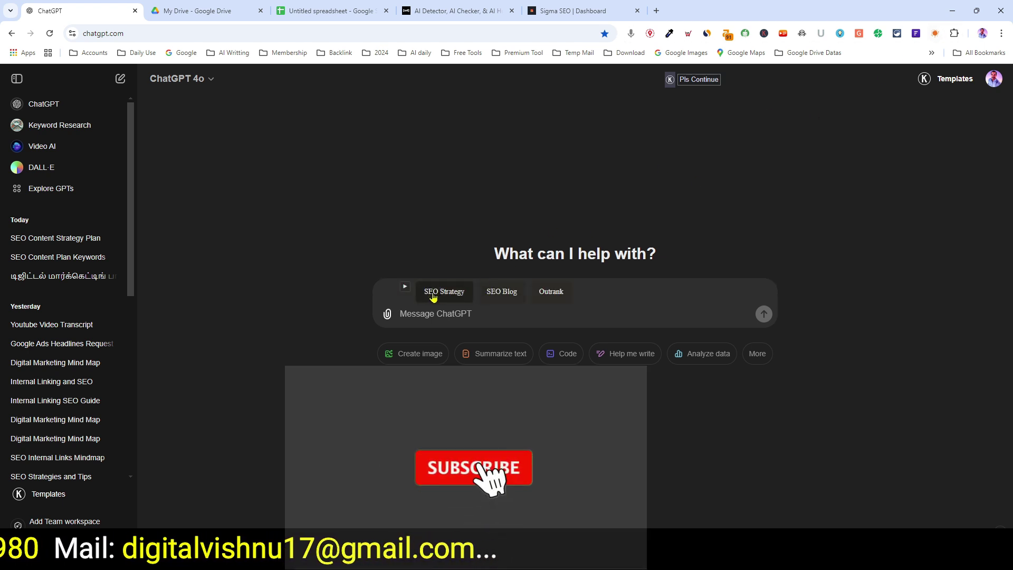
Generate an English SEO Blog article titled "Digital Marketing Basics for Business Owners" in a Casual tone and send the prompt.
left_click(505, 294)
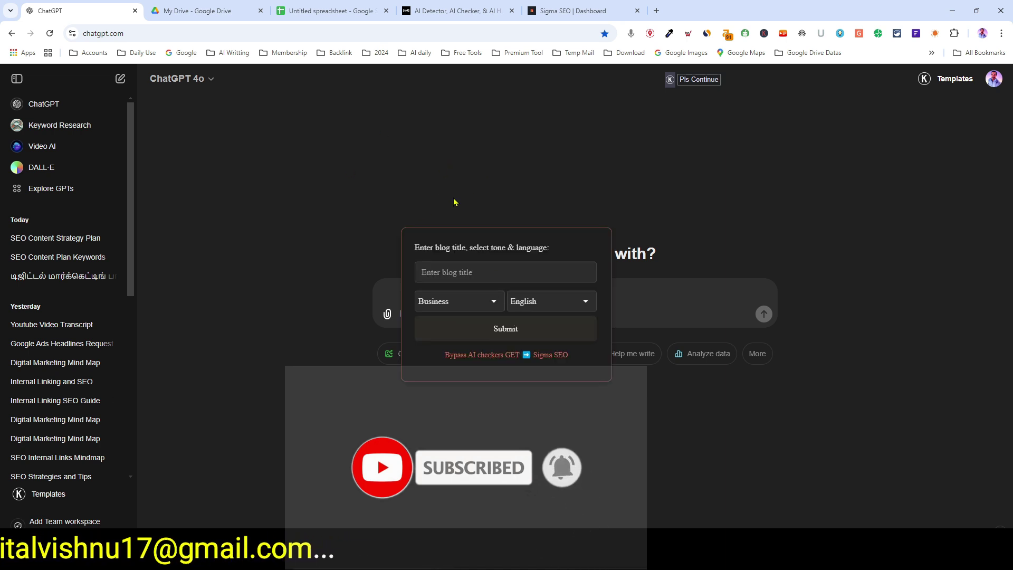
left_click(447, 272)
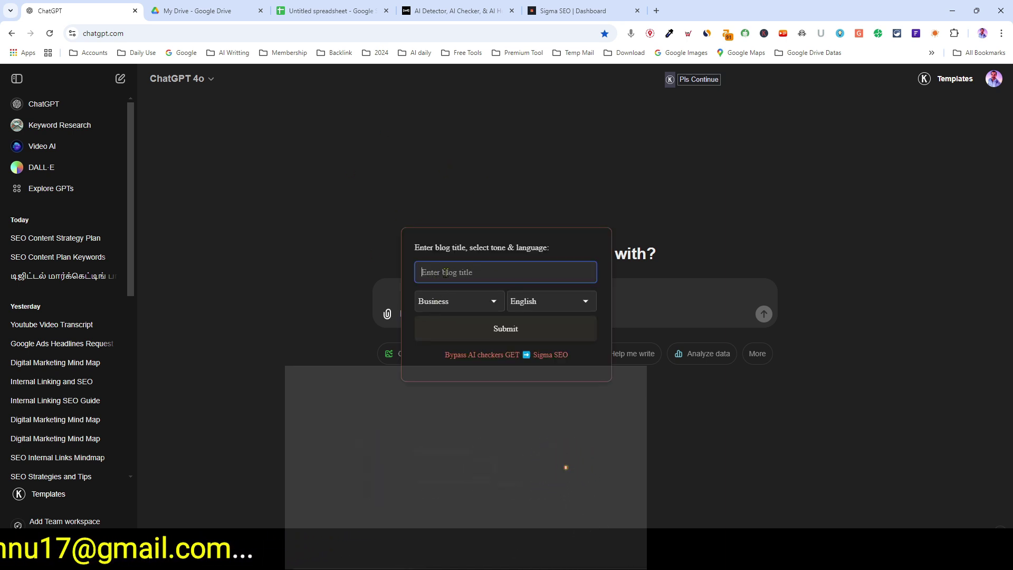
type("Digital Marketing Basics for Business Owners")
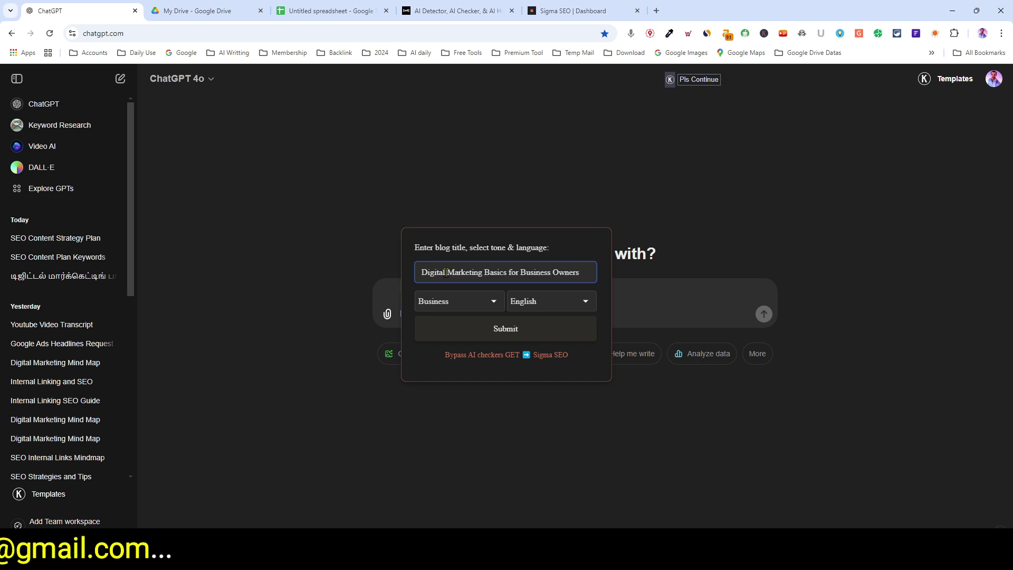
left_click(445, 306)
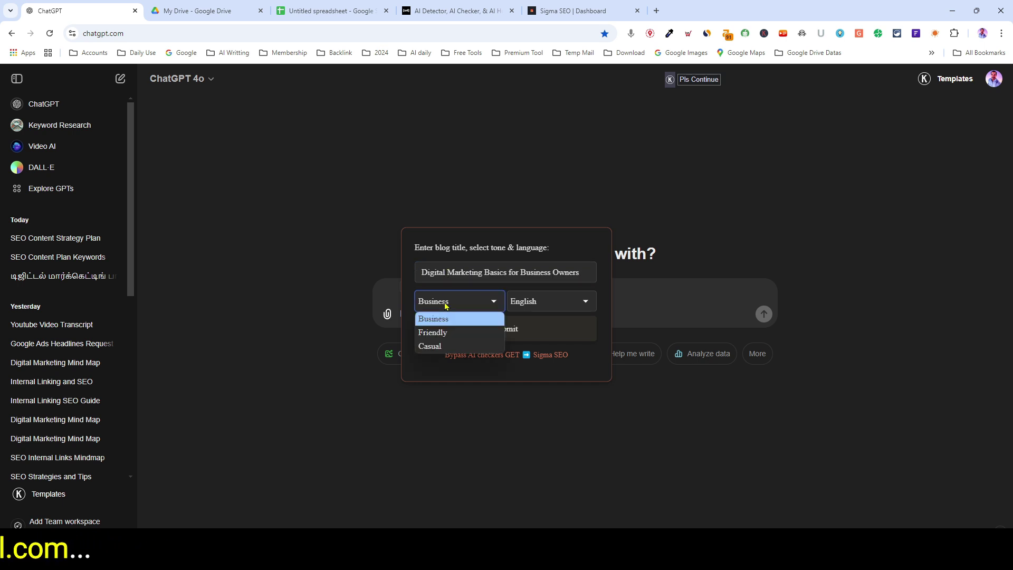
left_click(431, 347)
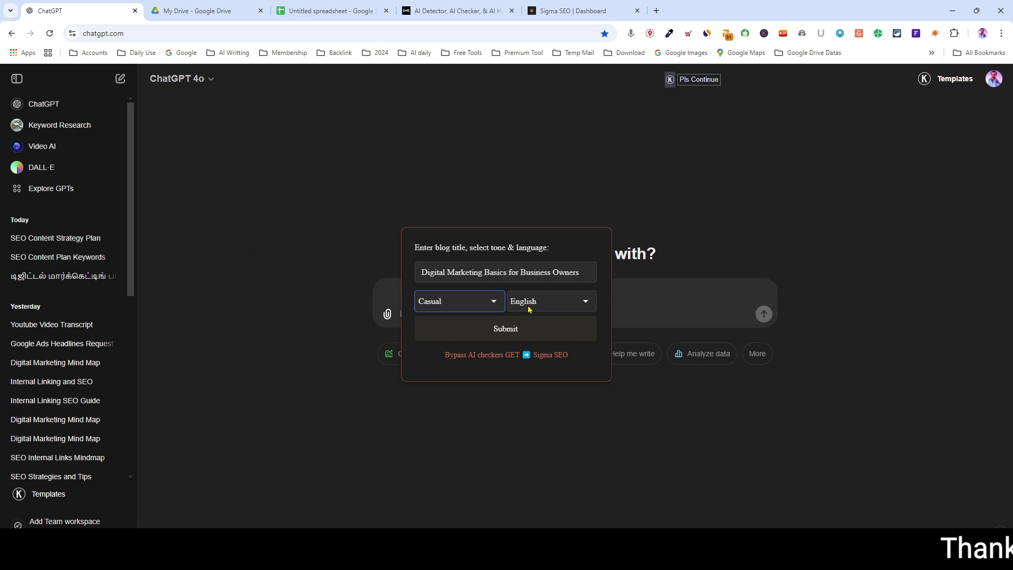
left_click(510, 331)
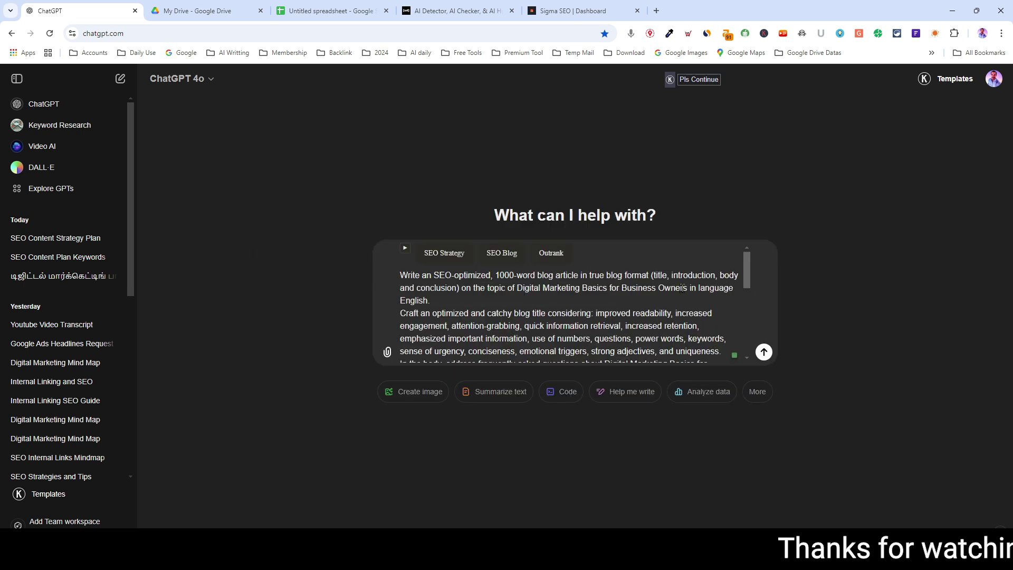
left_click(763, 352)
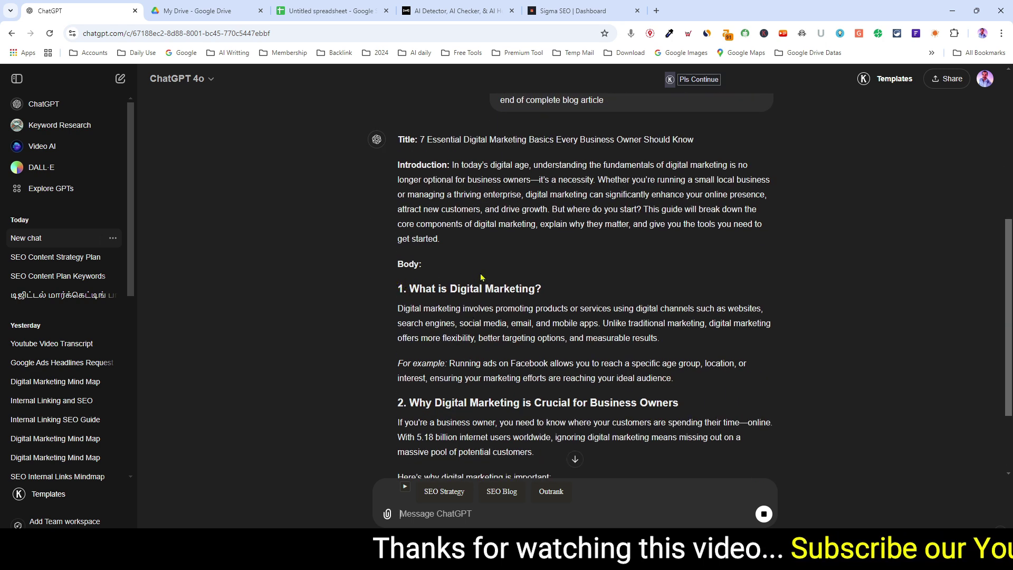
Read through the generated blog article, from its opening sections to the Strategies to Consider list.
scroll(481, 278, "down", 4)
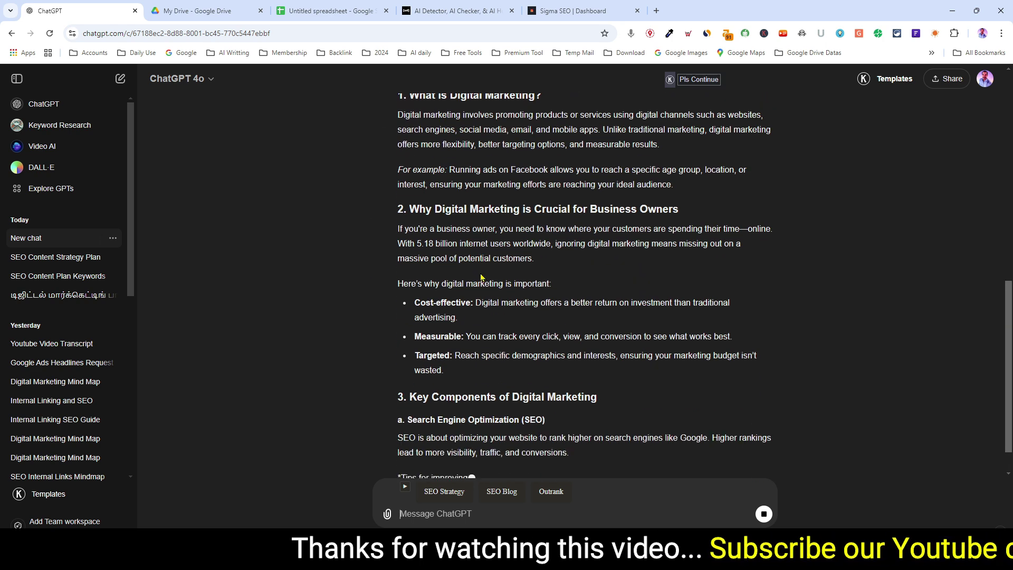
scroll(481, 278, "down", 3)
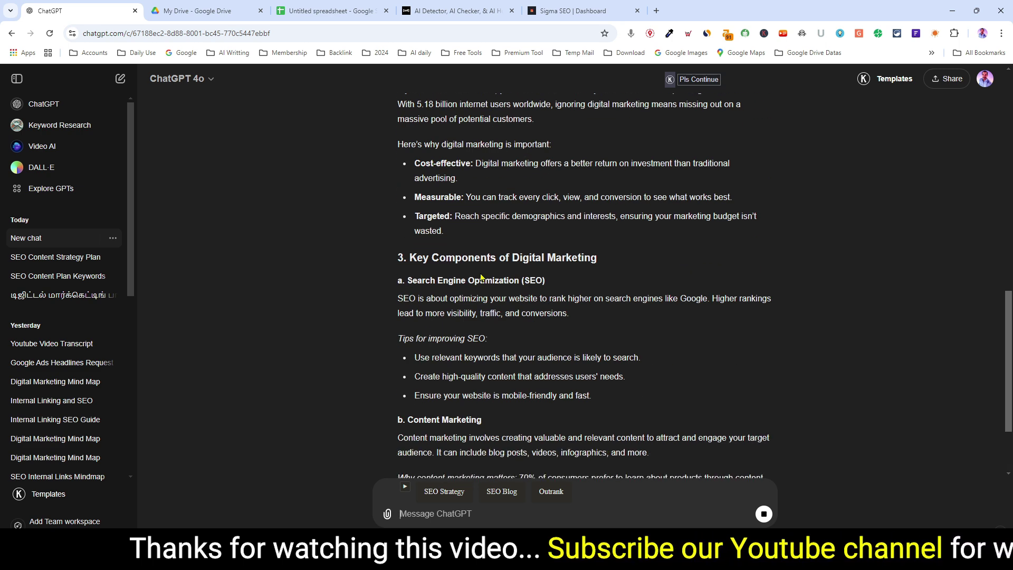
scroll(481, 278, "down", 2)
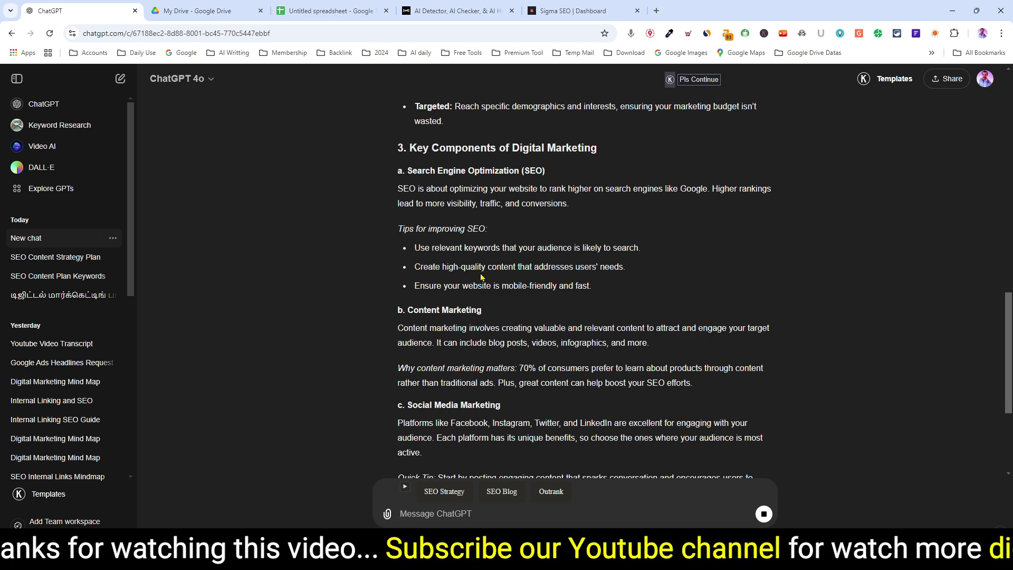
scroll(481, 278, "down", 6)
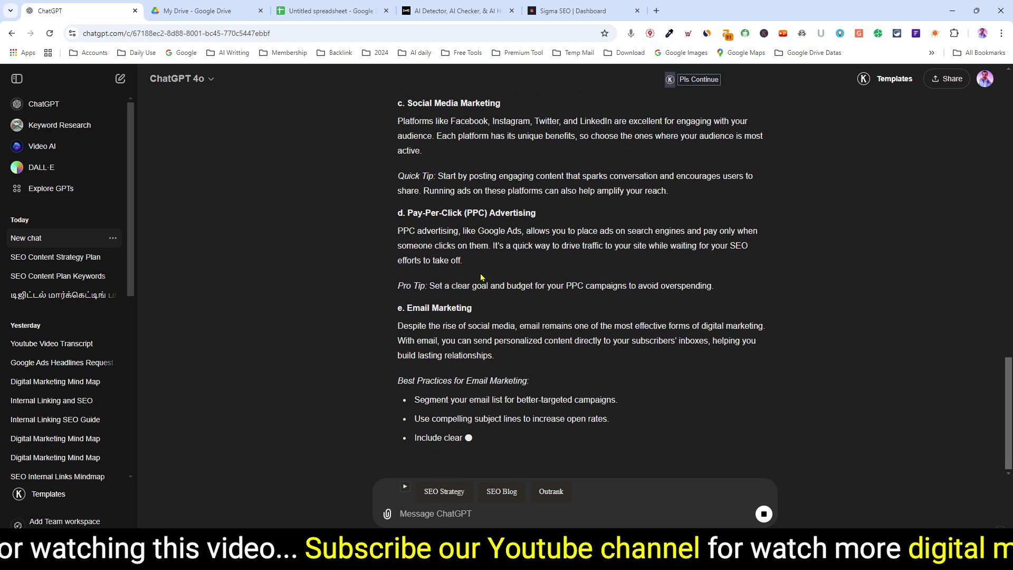
scroll(481, 273, "down", 2)
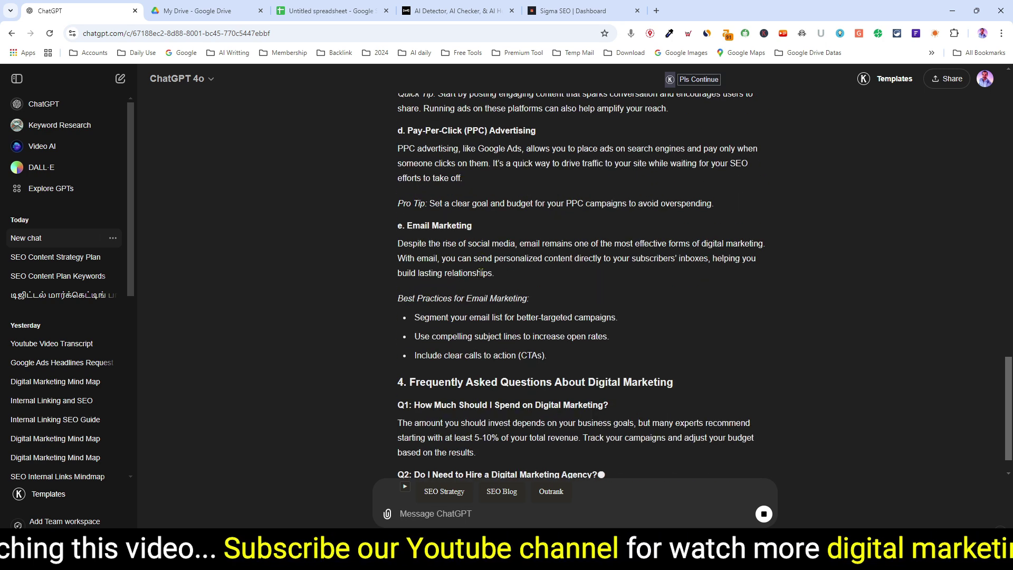
scroll(481, 274, "down", 1)
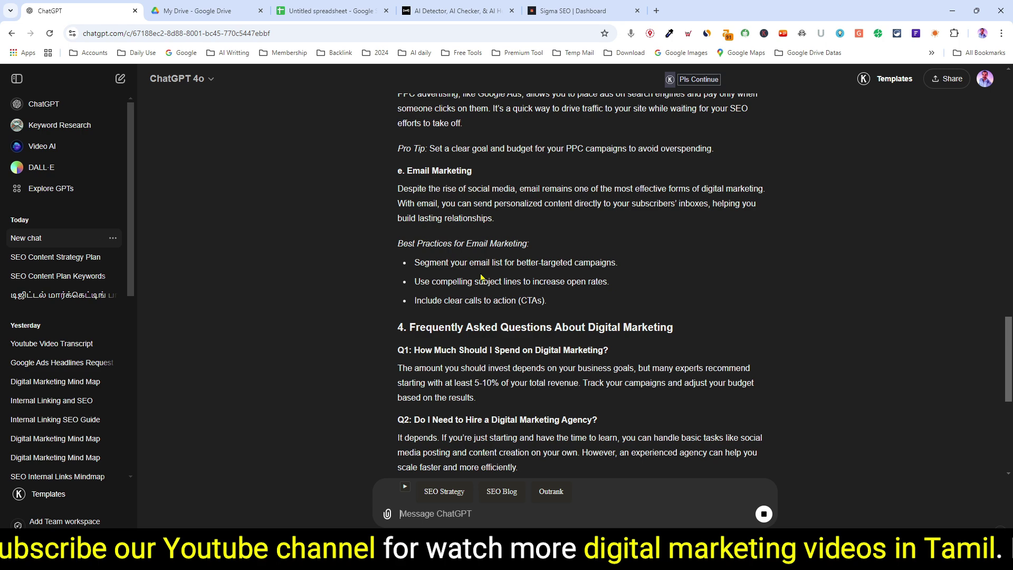
scroll(481, 277, "down", 7)
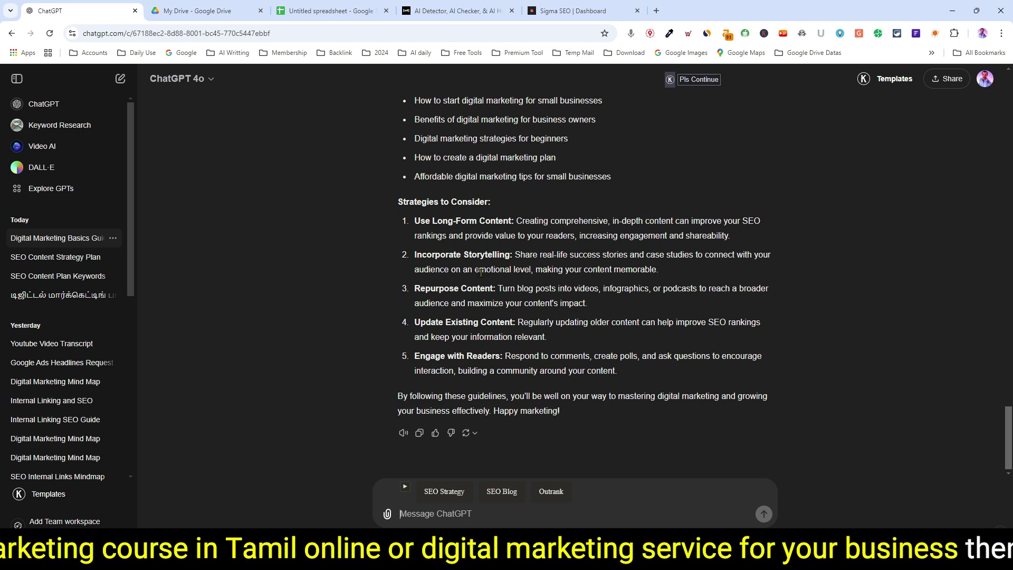
Copy the whole generated article, from its Title line through the closing "Happy marketing!" paragraph.
left_click(419, 433)
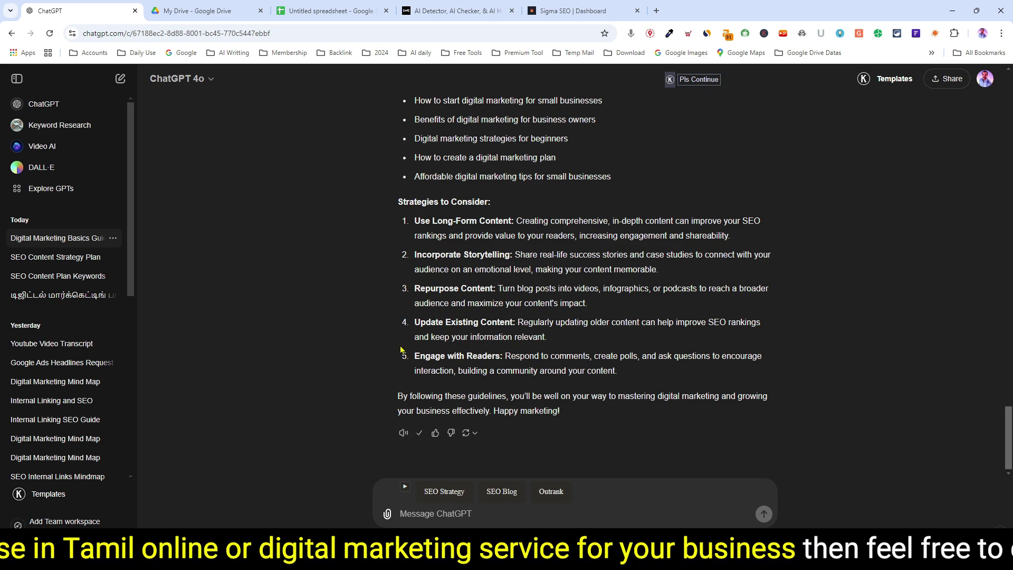
scroll(539, 425, "up", 10)
scroll(538, 425, "up", 15)
scroll(538, 425, "up", 10)
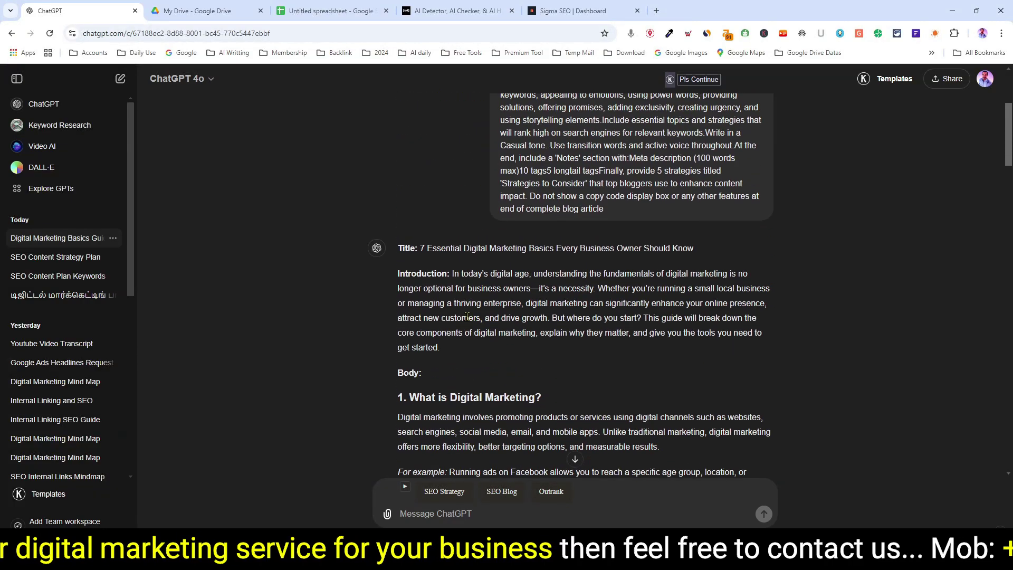
left_click_drag(398, 248, 460, 482)
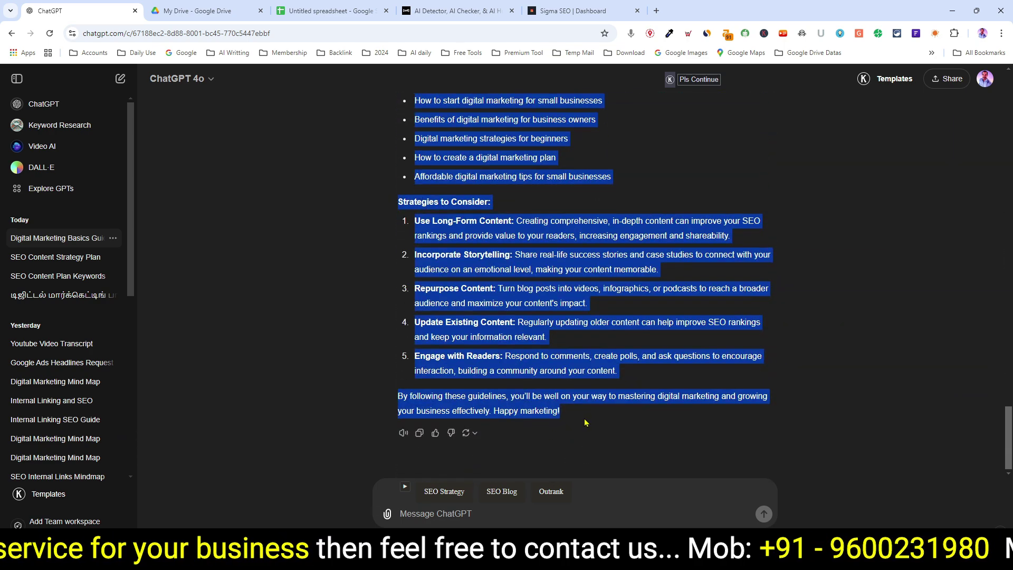
right_click(490, 299)
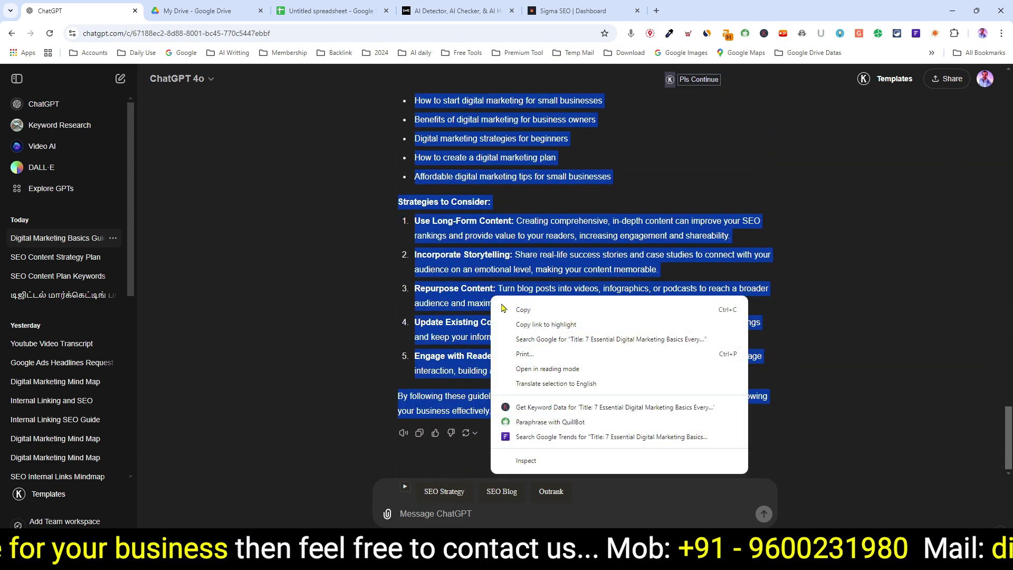
left_click(493, 306)
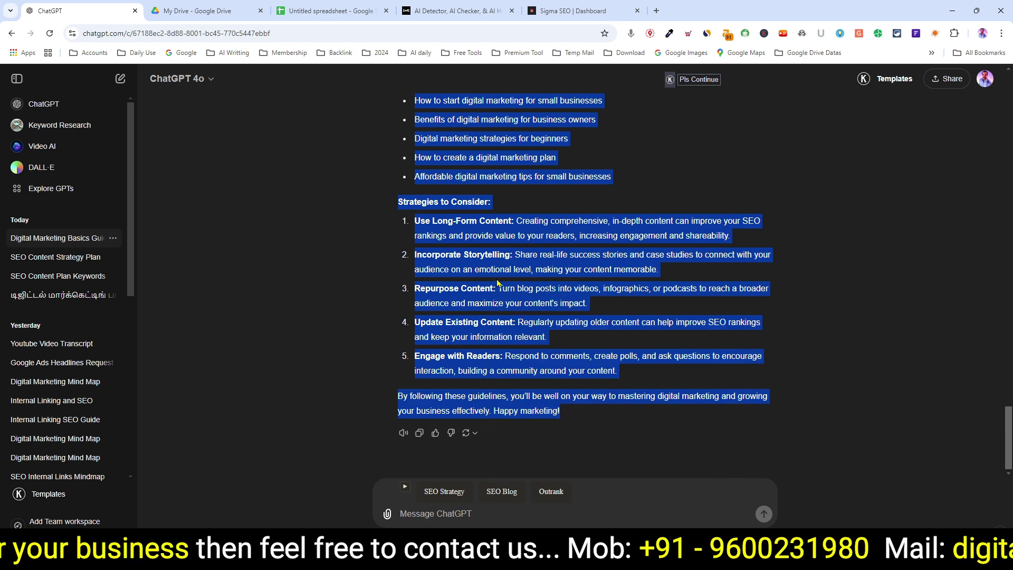
Switch from Undetectable AI to the Sigma SEO site and review its Essential Monthly and Pro Monthly pricing plans.
left_click(422, 17)
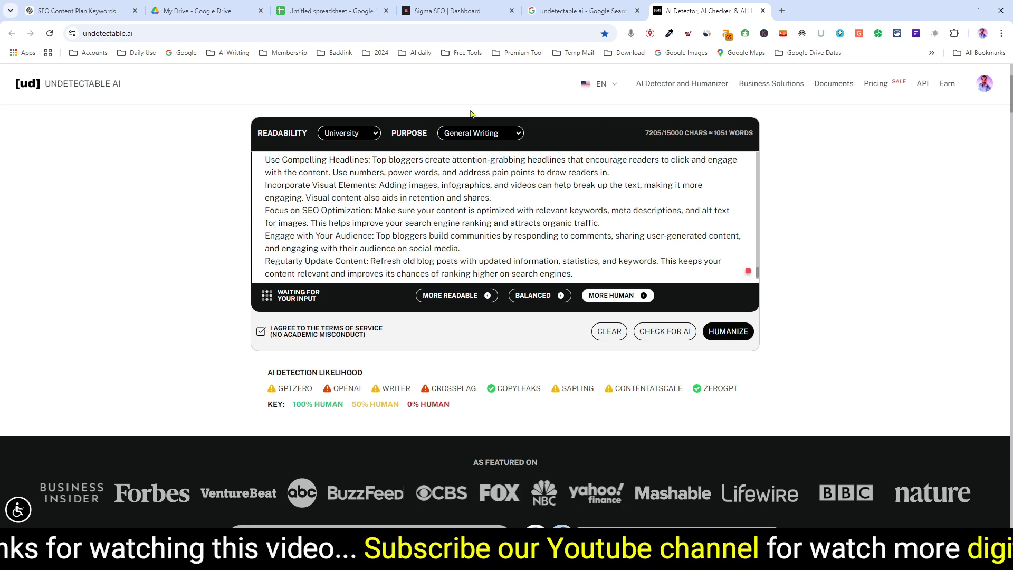
left_click(430, 14)
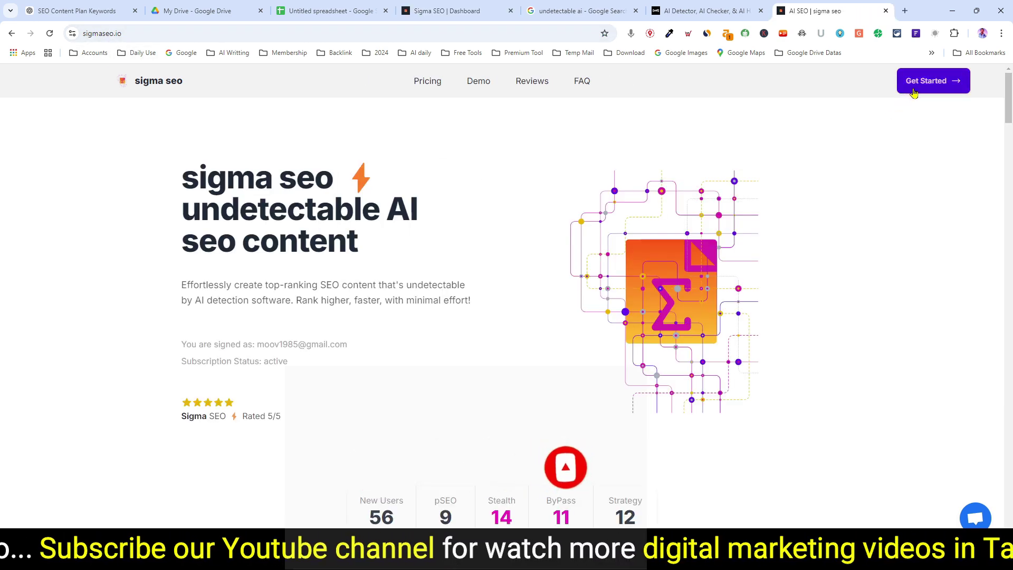
left_click(427, 81)
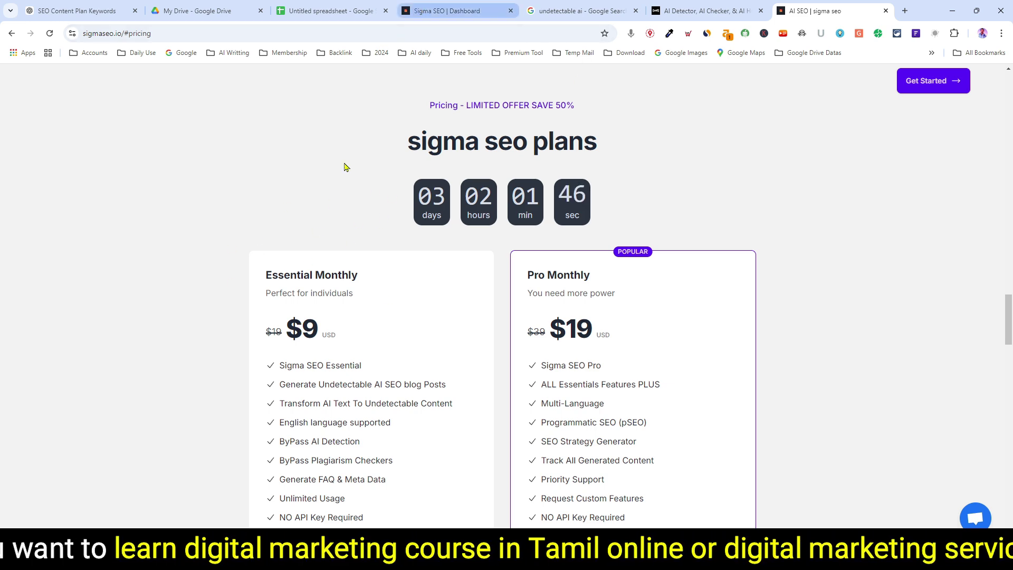
scroll(323, 380, "down", 7)
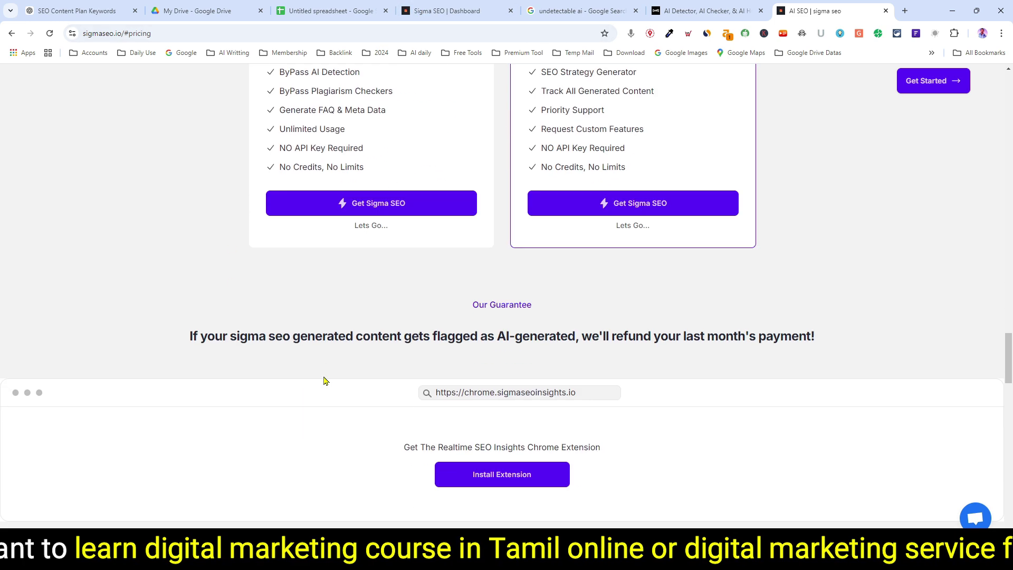
left_click(393, 207)
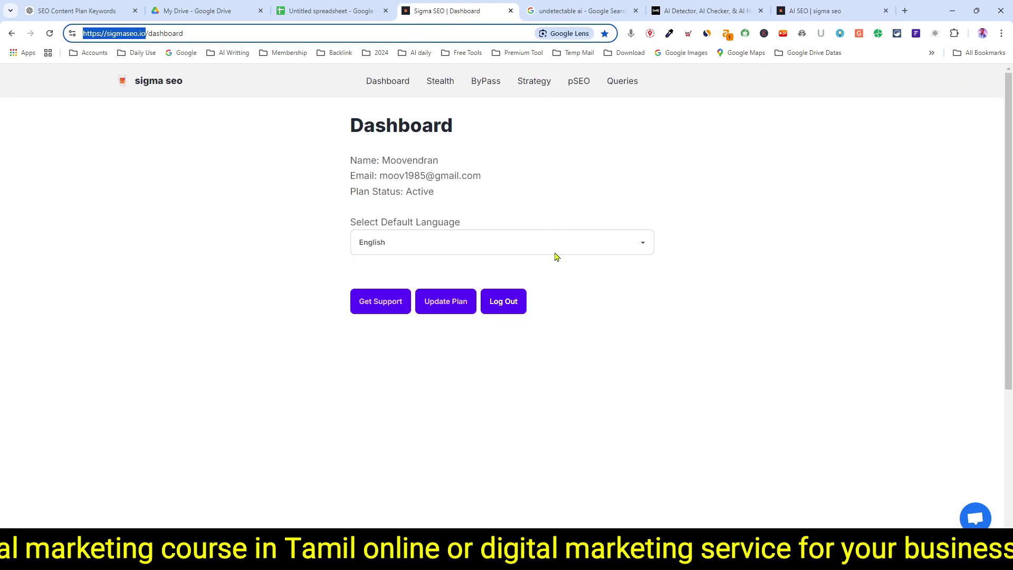
Open the ByPass tool in Sigma SEO and start editing the AI text to be redrafted.
left_click(481, 82)
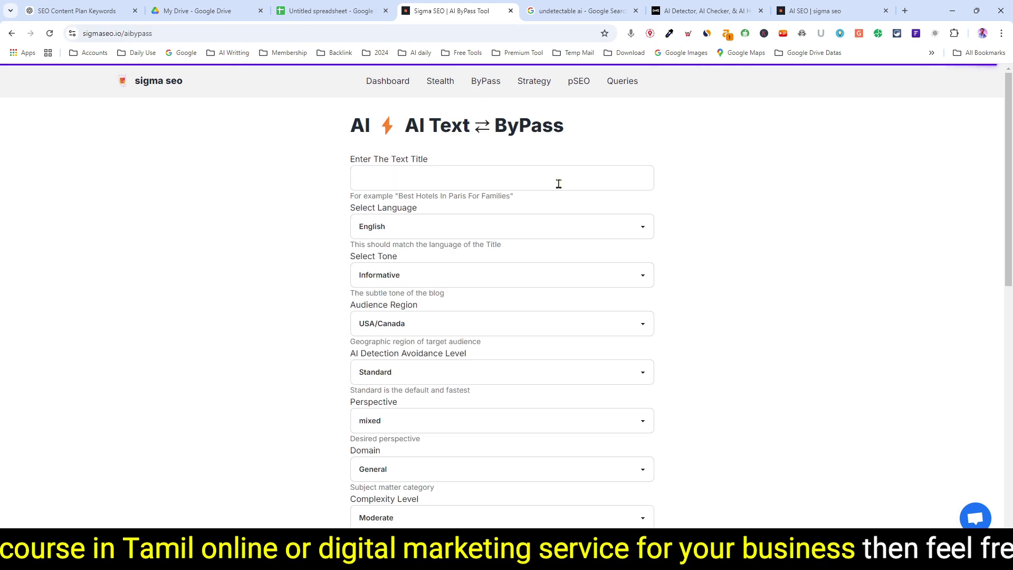
left_click(417, 178)
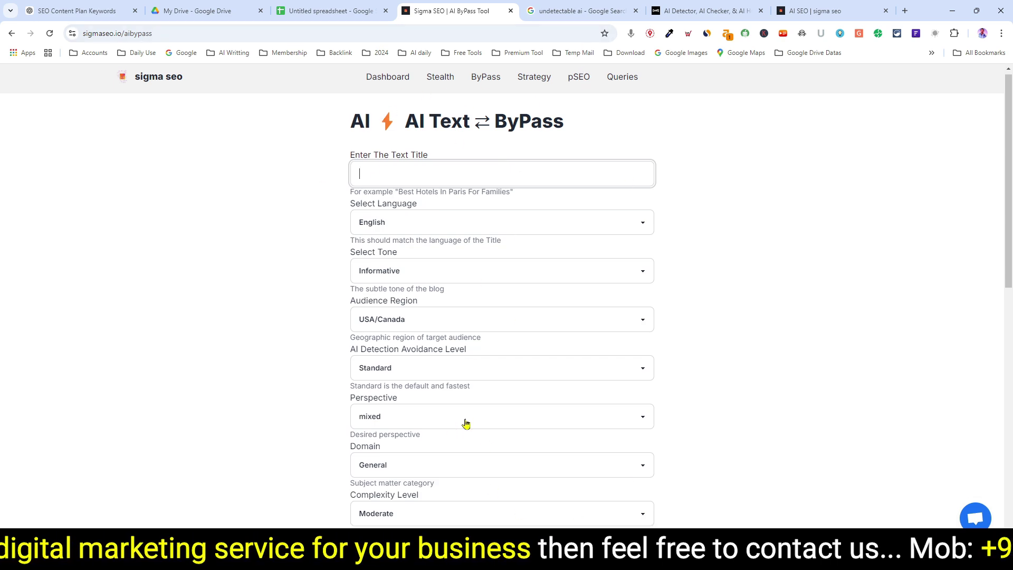
scroll(464, 421, "down", 10)
scroll(466, 424, "up", 1)
left_click(392, 239)
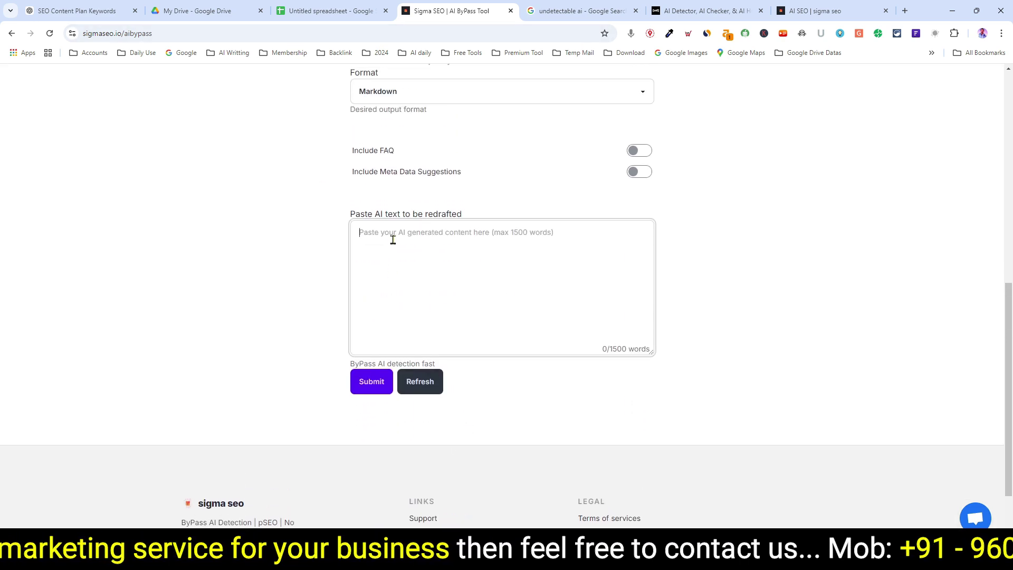
key("ctrl+v")
left_click_drag(431, 233, 344, 237)
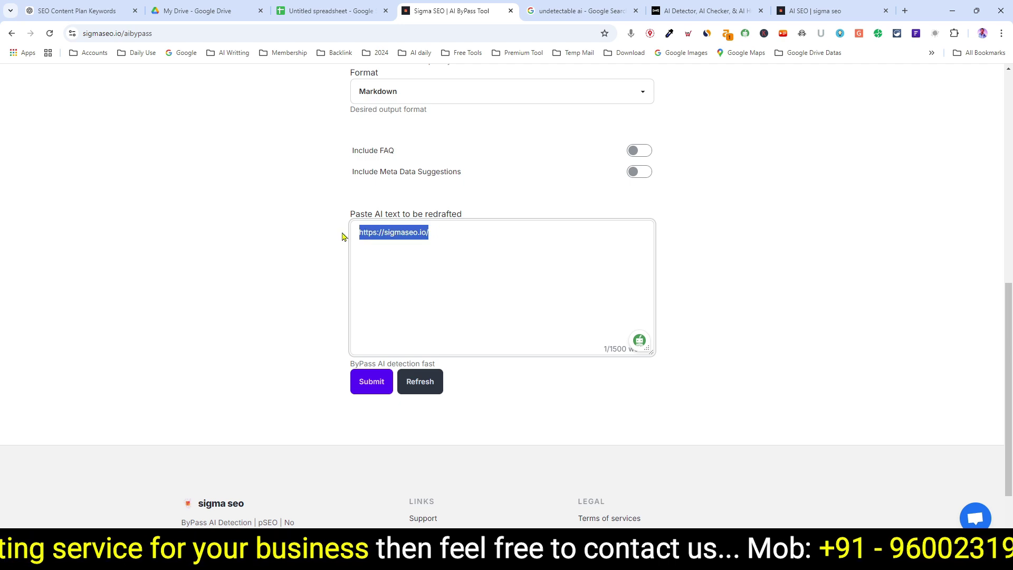
key("BackSpace")
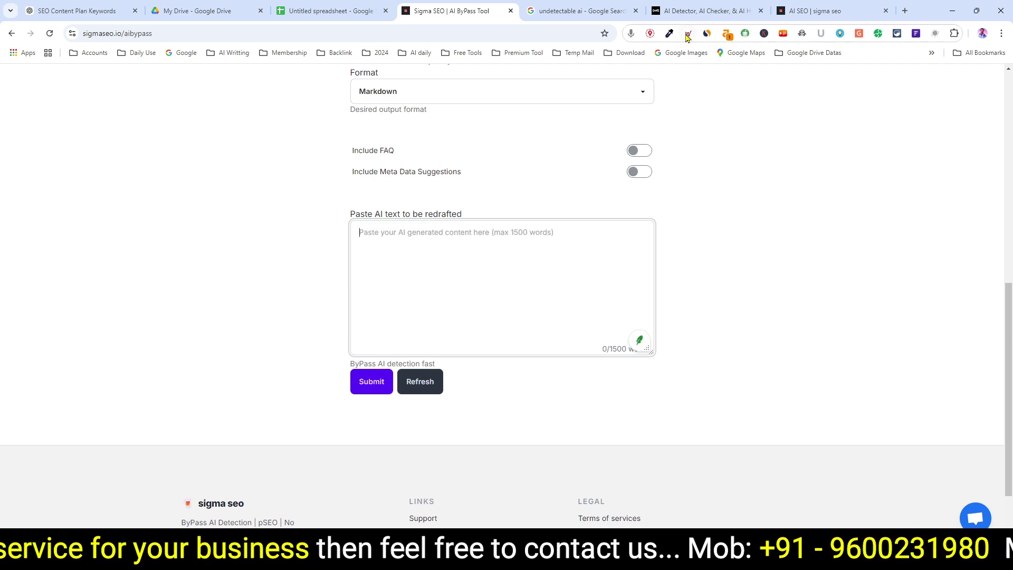
Copy the whole article from Undetectable AI and paste it into Sigma SEO as the AI text to be redrafted.
left_click(706, 11)
key("ctrl+a")
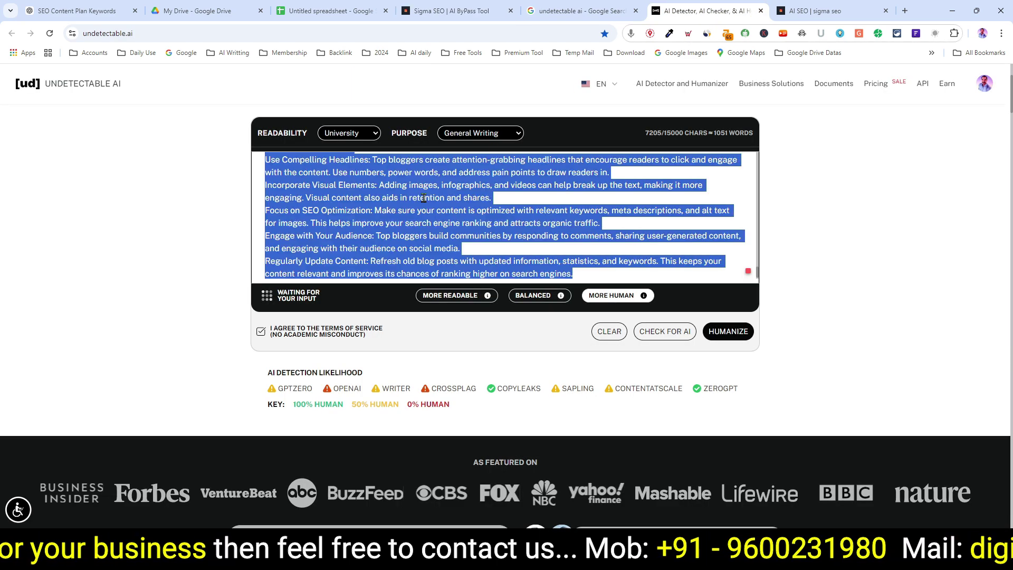
left_click(428, 13)
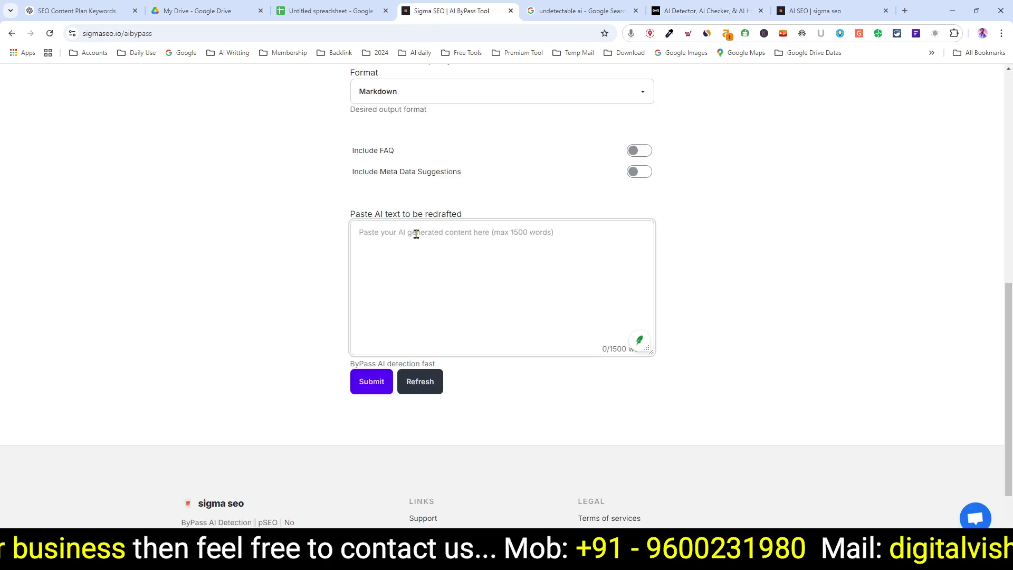
key("ctrl+v")
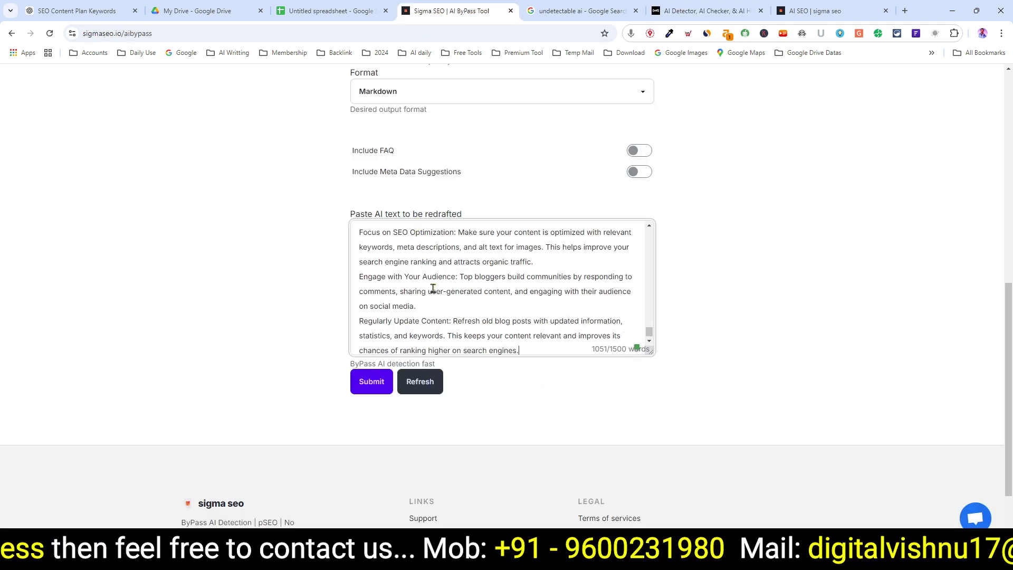
Cut the heading "Top 7 Benefits of Digital Marketing for Business Owners: Why It's a Game-Changer" and its empty line from the pasted text.
scroll(432, 289, "up", 10)
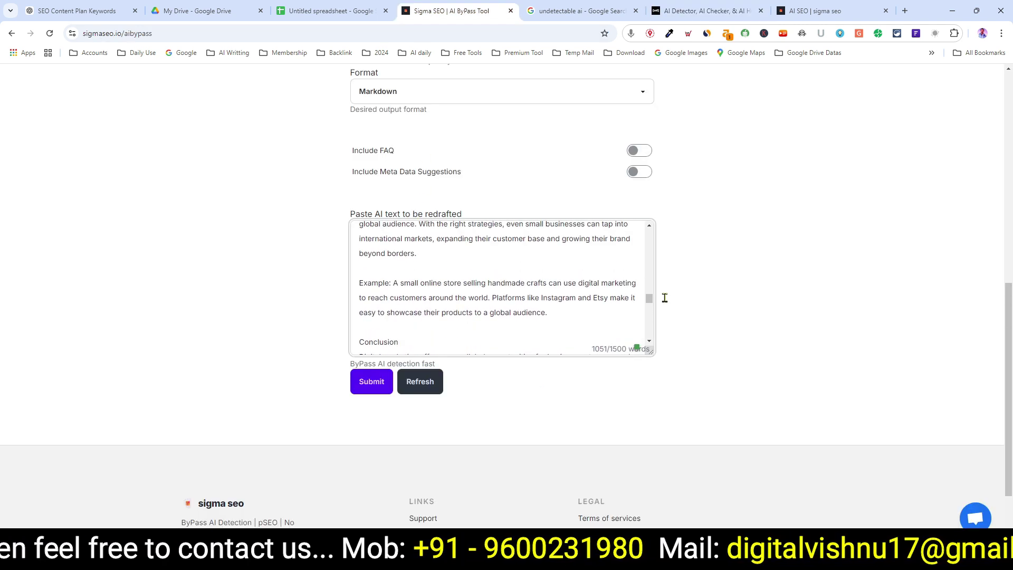
left_click_drag(649, 298, 649, 235)
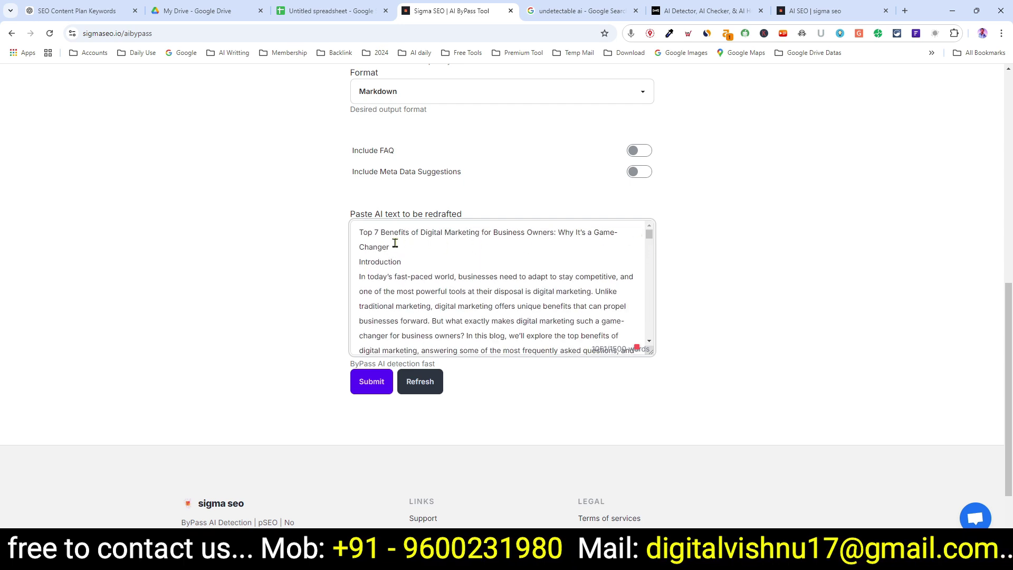
left_click_drag(359, 232, 401, 243)
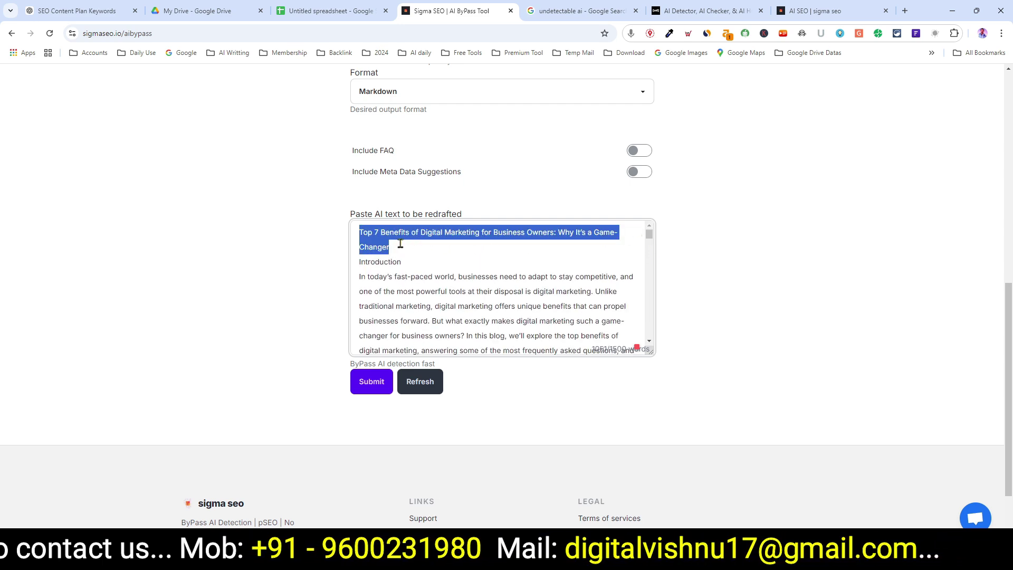
key("BackSpace")
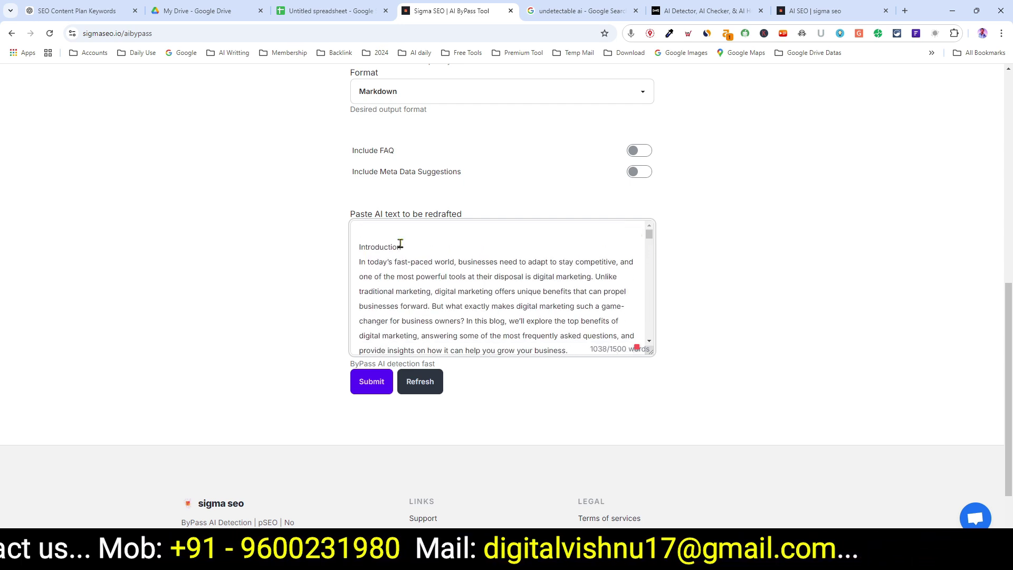
key("Delete")
Set the text title to "Top 7 Benefits of Digital Marketing for Business Owners", trimming the subtitle after the colon.
scroll(400, 243, "up", 10)
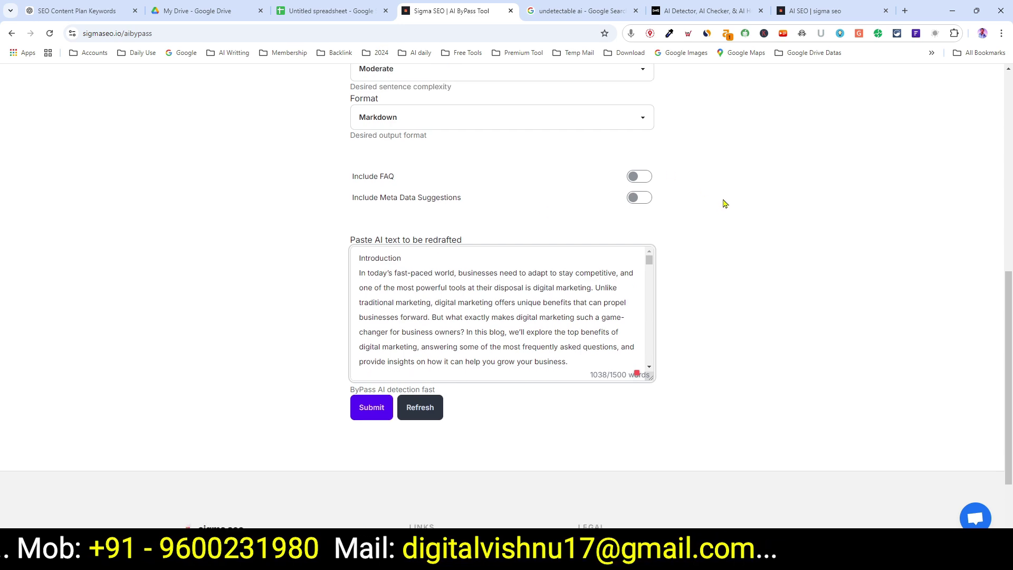
left_click(398, 176)
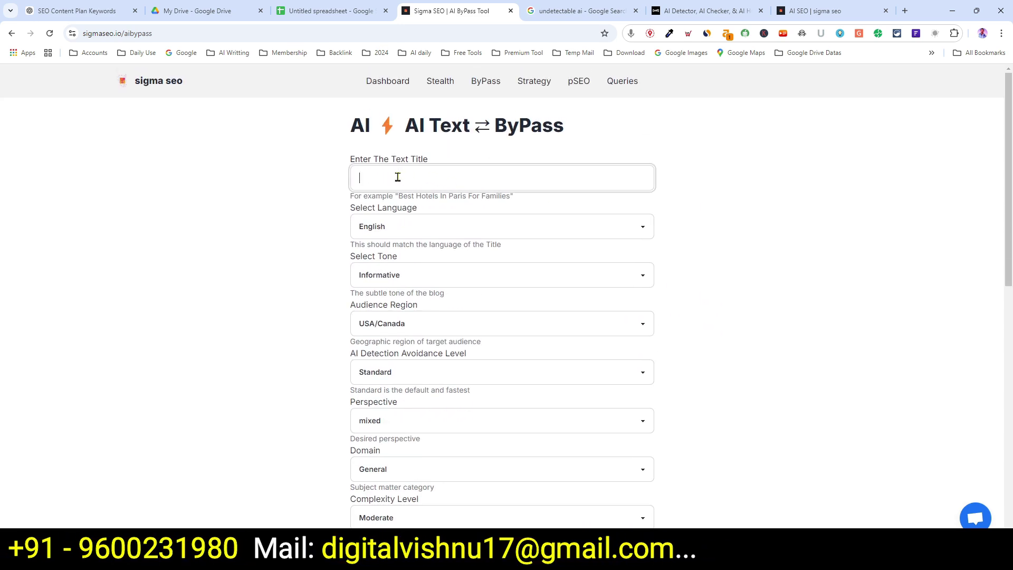
type("Top 7 Benefits of Digital Marketing for Business Owners: Why It's a Game Changer")
left_click(536, 177)
key("shift+End")
key("Delete")
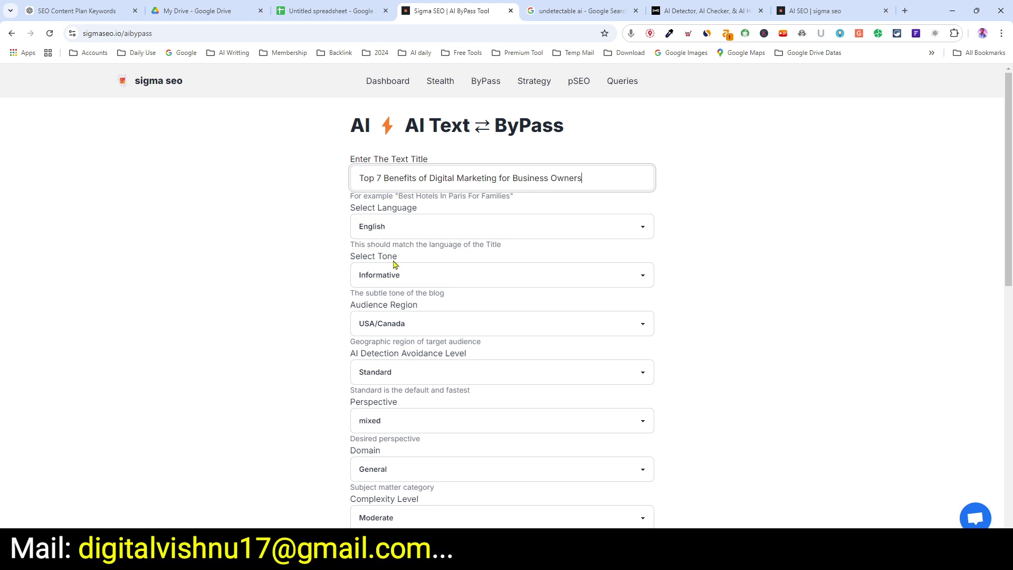
Choose the Informative tone and the India audience region, keeping the AI detection avoidance level at Standard.
left_click(386, 278)
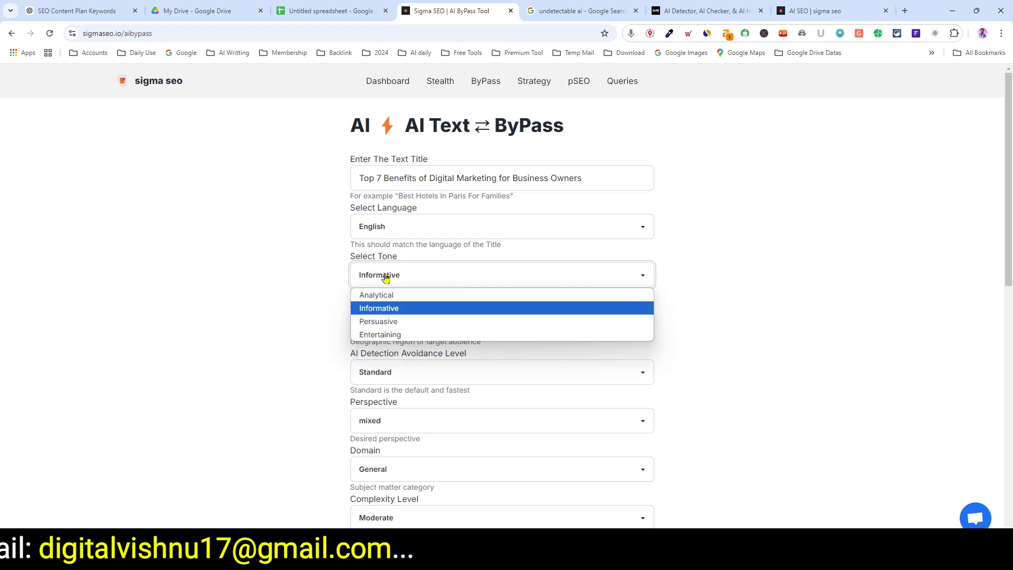
left_click(384, 310)
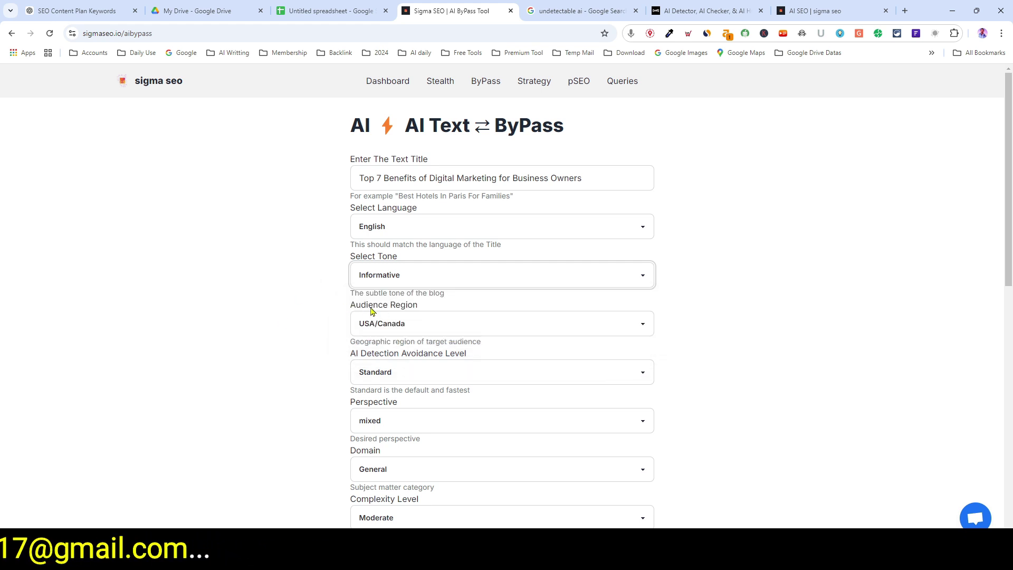
left_click(390, 328)
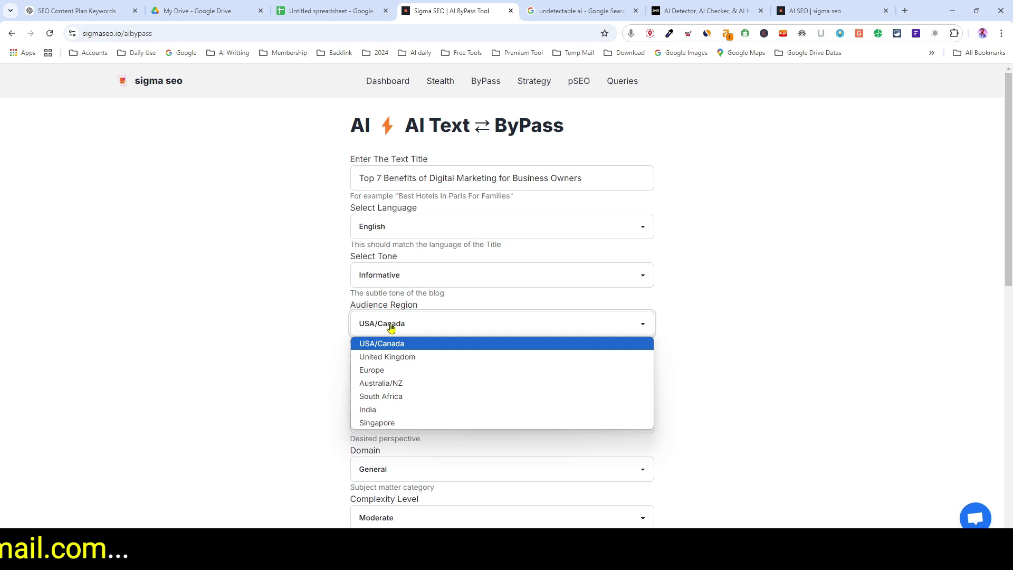
left_click(374, 411)
scroll(323, 354, "down", 1)
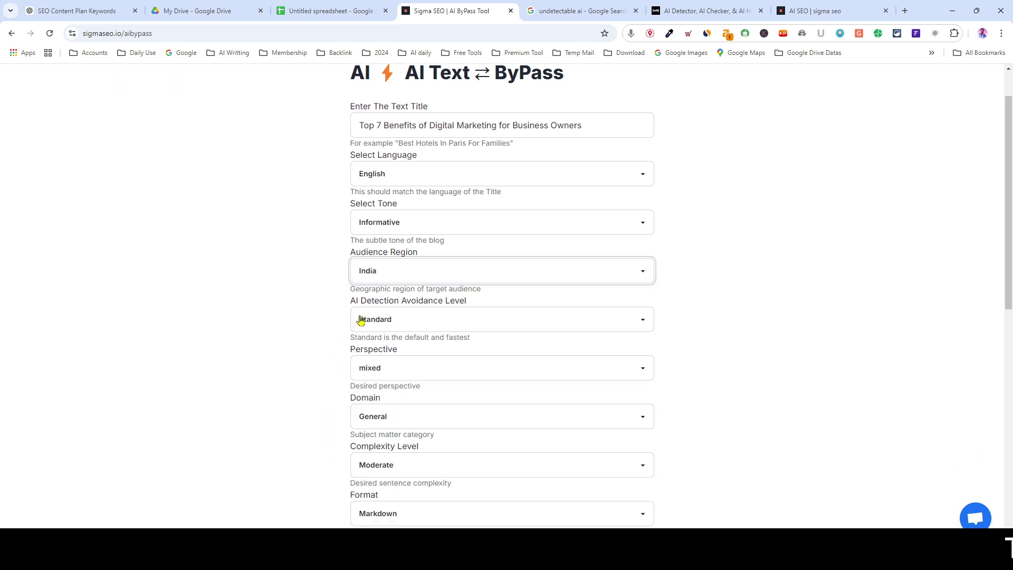
left_click(395, 323)
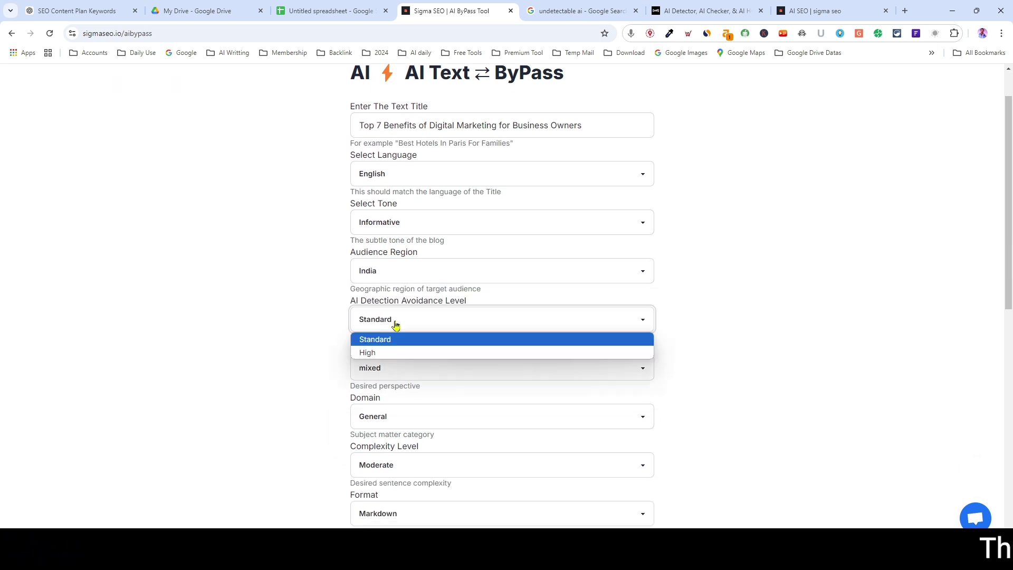
left_click(327, 352)
Set the output format of the redrafted text to Plain Text.
scroll(327, 369, "down", 1)
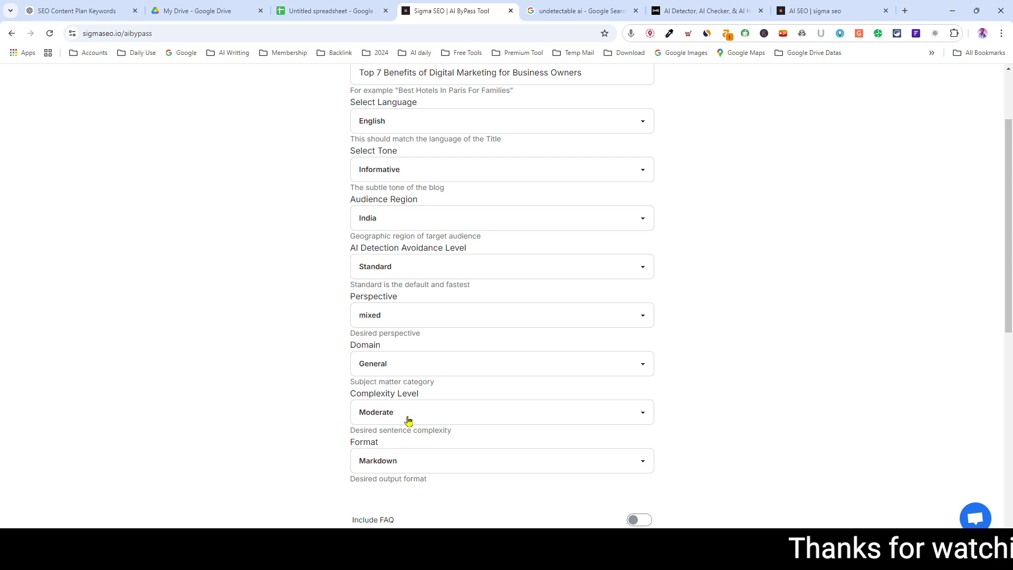
scroll(409, 420, "down", 2)
left_click(395, 362)
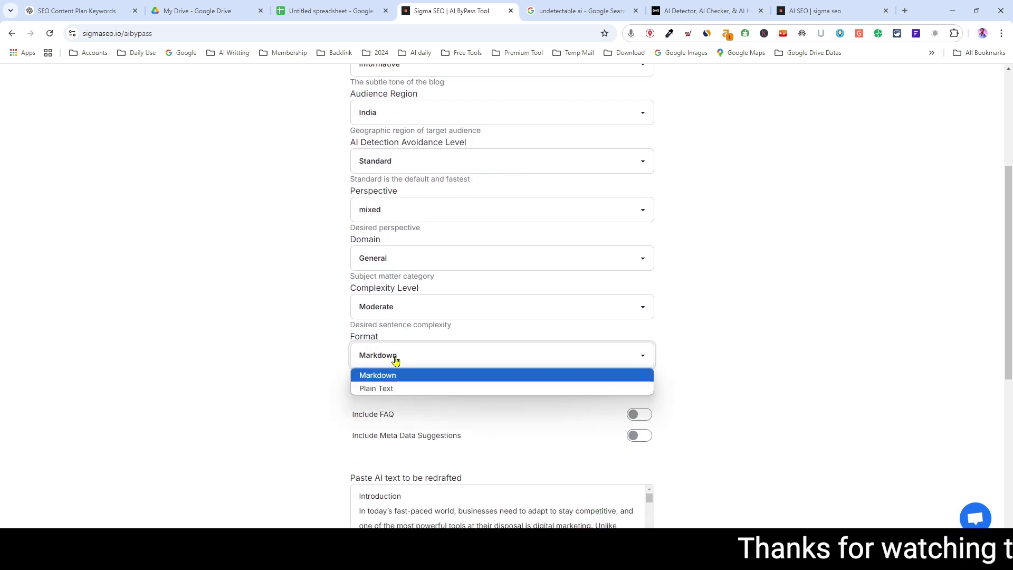
left_click(383, 393)
scroll(301, 355, "down", 2)
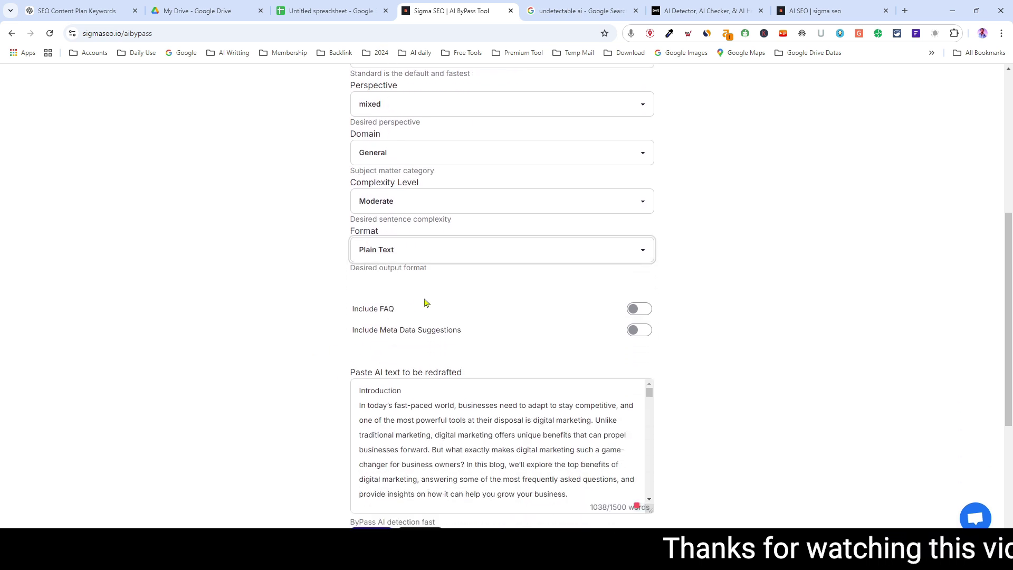
Include the FAQ and Meta Data Suggestions, and submit the text for redrafting.
left_click(643, 313)
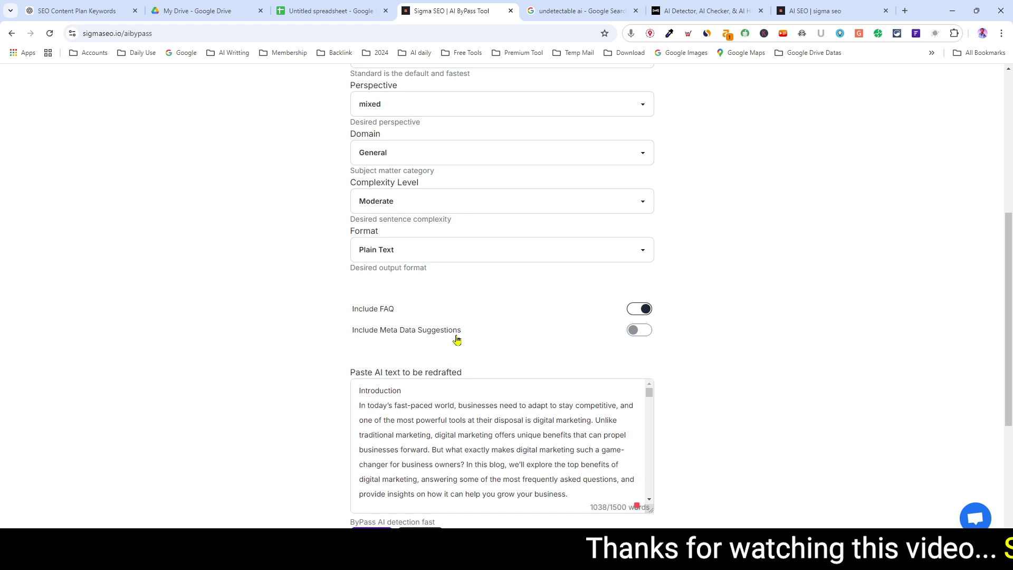
left_click(644, 331)
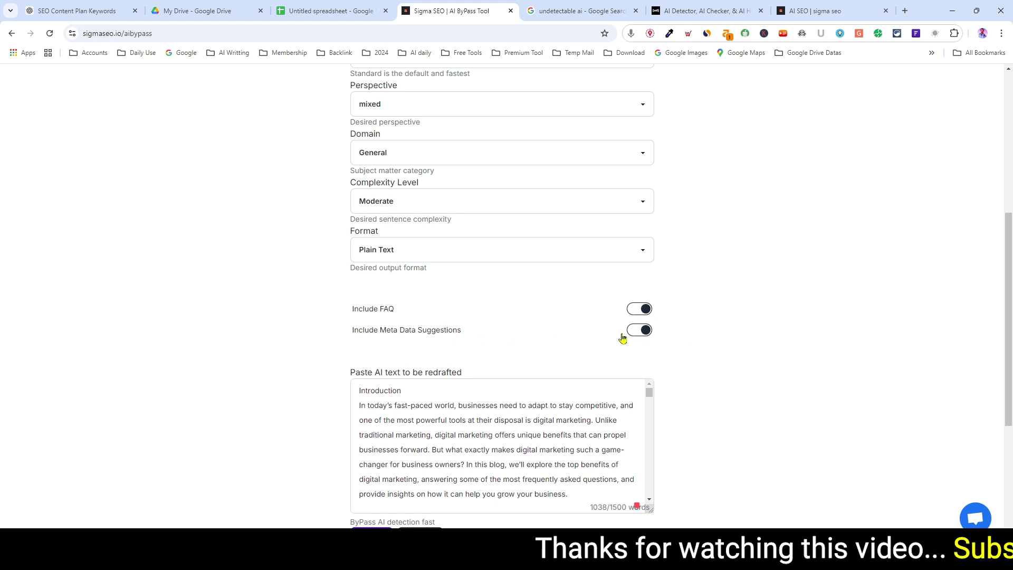
scroll(648, 341, "down", 4)
left_click(369, 328)
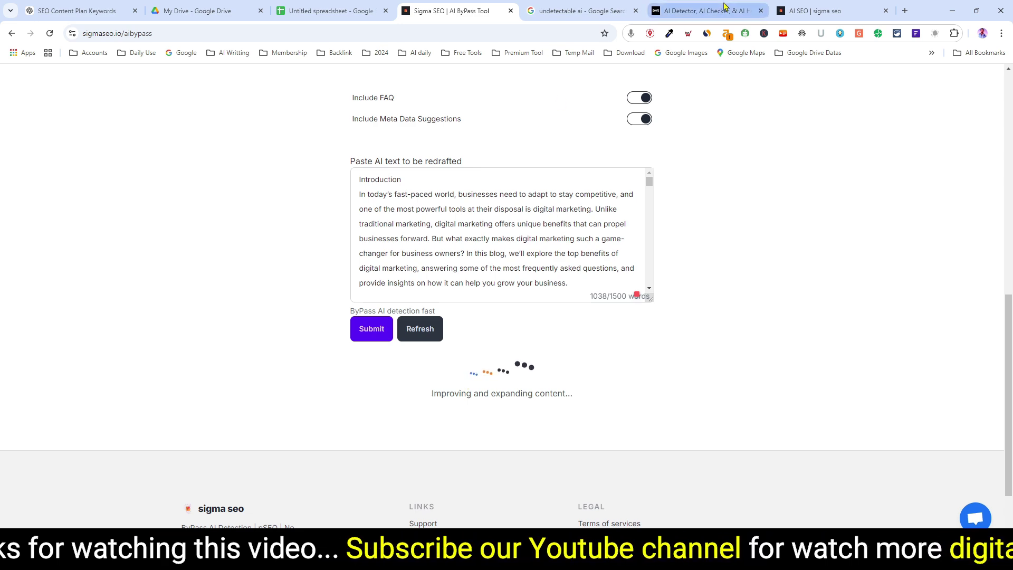
Look back at the source text in Undetectable AI, and examine the redrafted blog and Frequently Asked Questions in Sigma SEO.
left_click(701, 11)
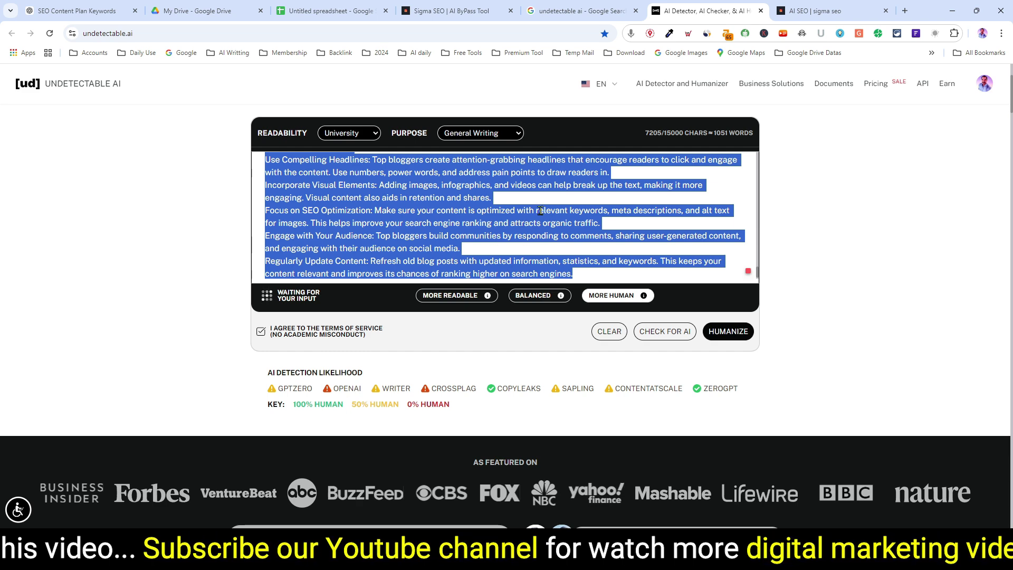
left_click(451, 11)
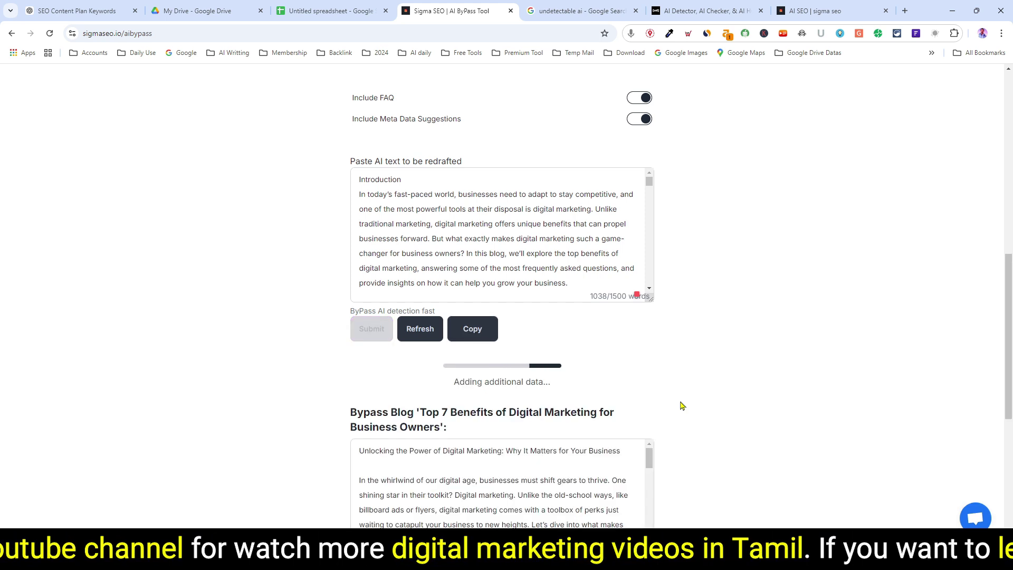
scroll(681, 405, "down", 4)
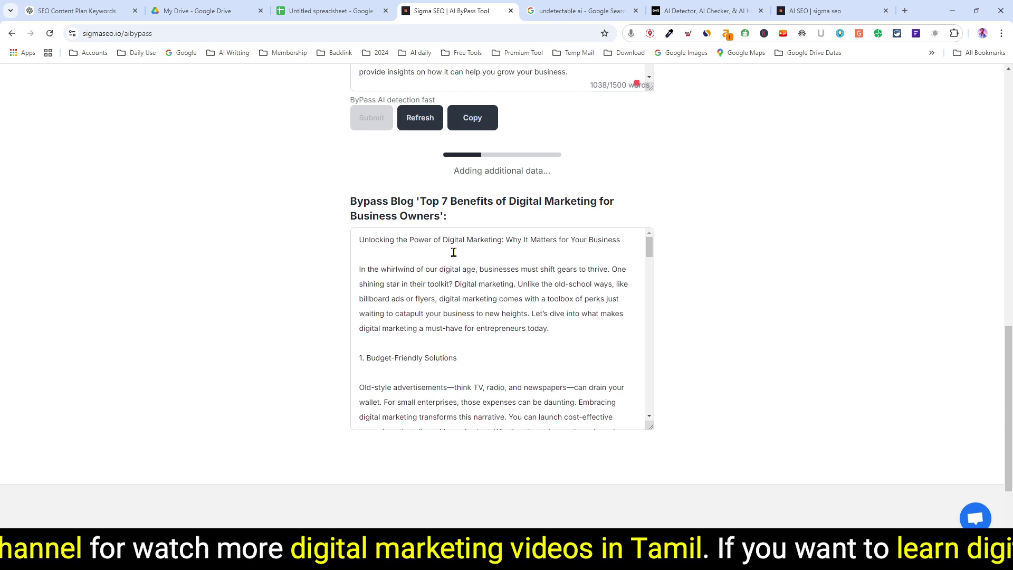
scroll(719, 344, "down", 4)
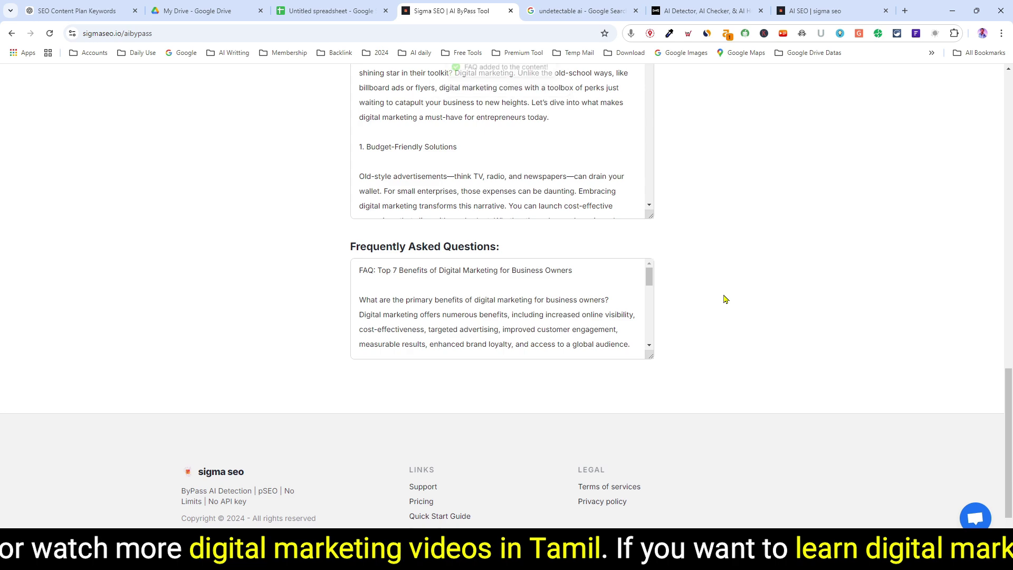
Examine the generated Meta Data Suggestions below the redrafted blog and FAQ, down to the final meta descriptions.
scroll(724, 299, "up", 3)
scroll(725, 299, "down", 5)
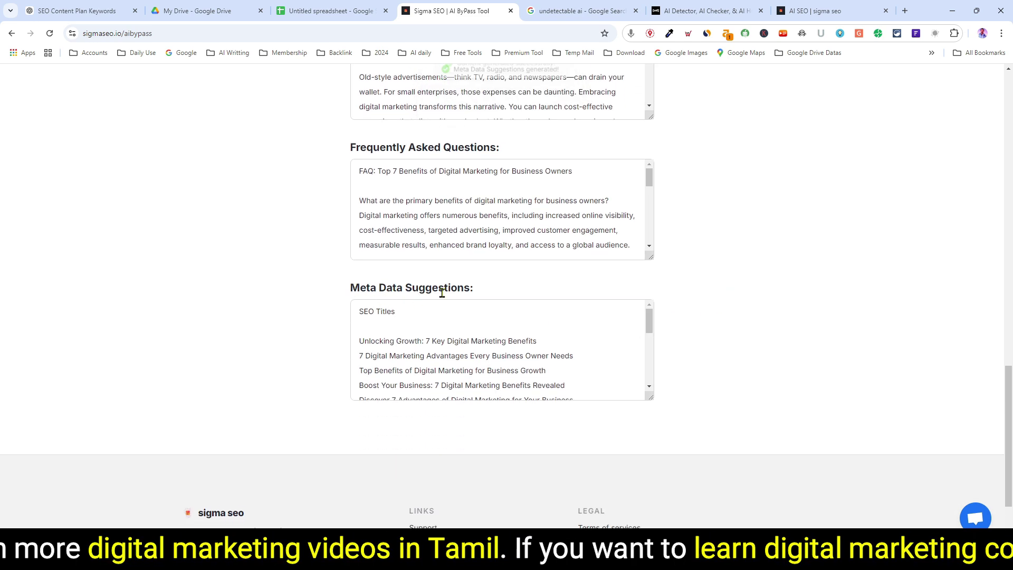
scroll(445, 342, "down", 1)
scroll(459, 330, "down", 5)
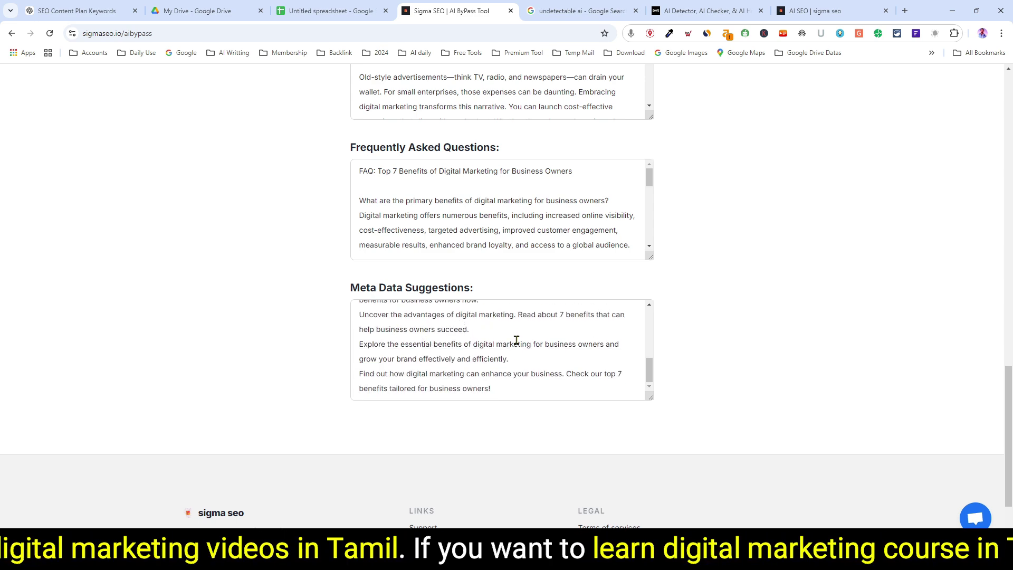
scroll(734, 335, "up", 5)
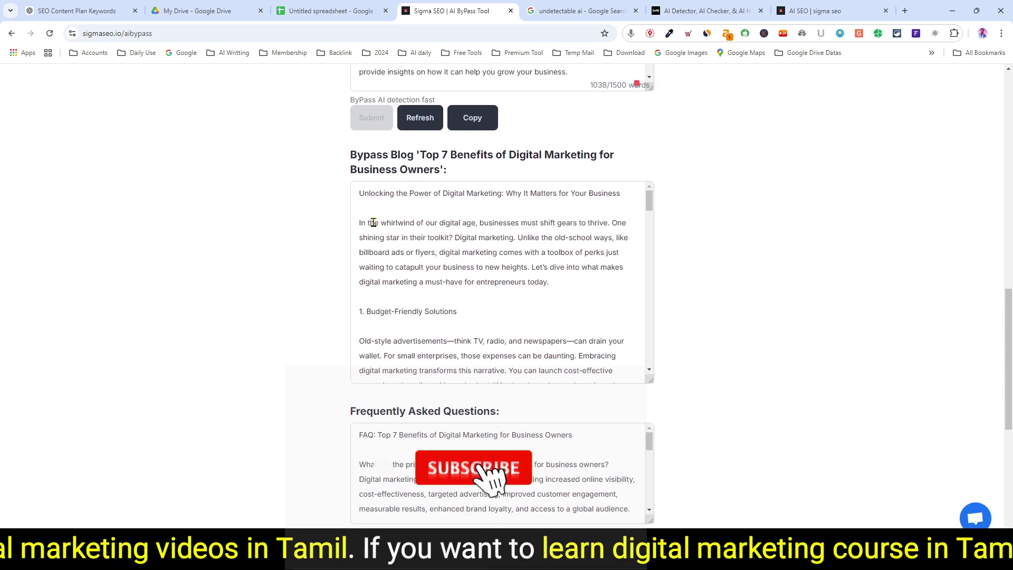
Copy the redrafted blog output, switch to Undetectable AI, and clear the old article from its text box.
left_click(471, 117)
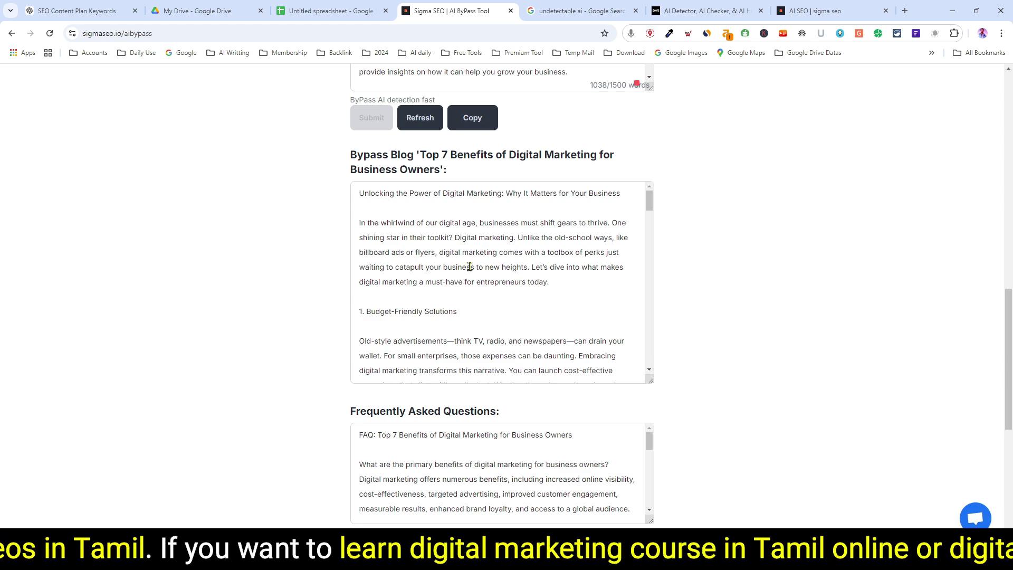
left_click(702, 10)
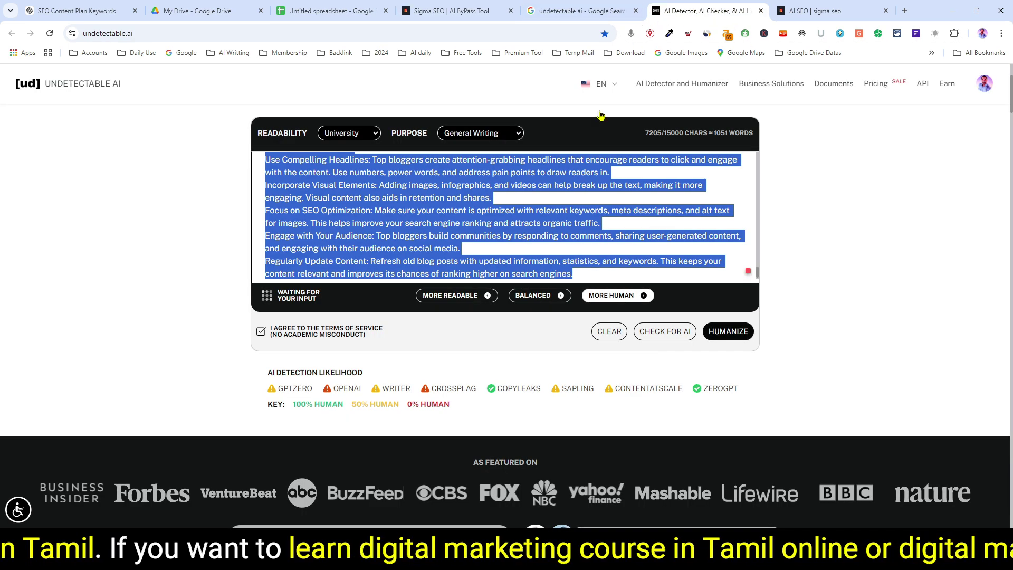
left_click(609, 331)
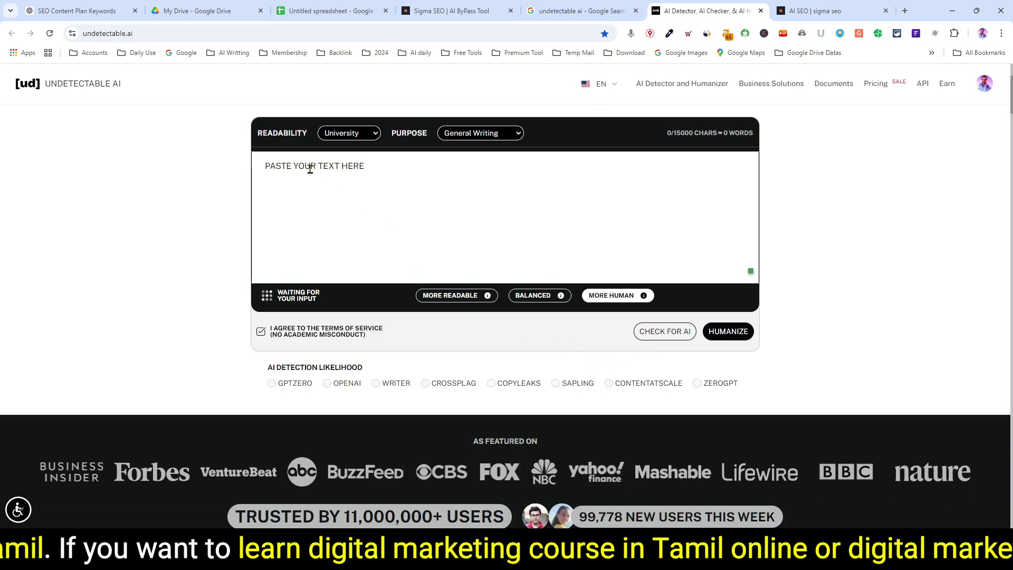
left_click(310, 169)
key("ctrl+v")
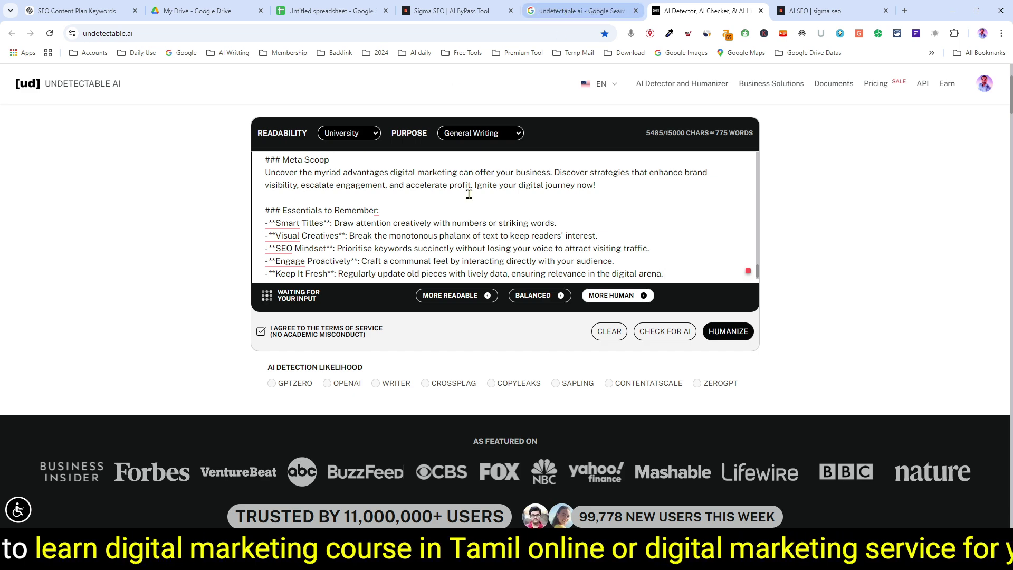
left_click(610, 331)
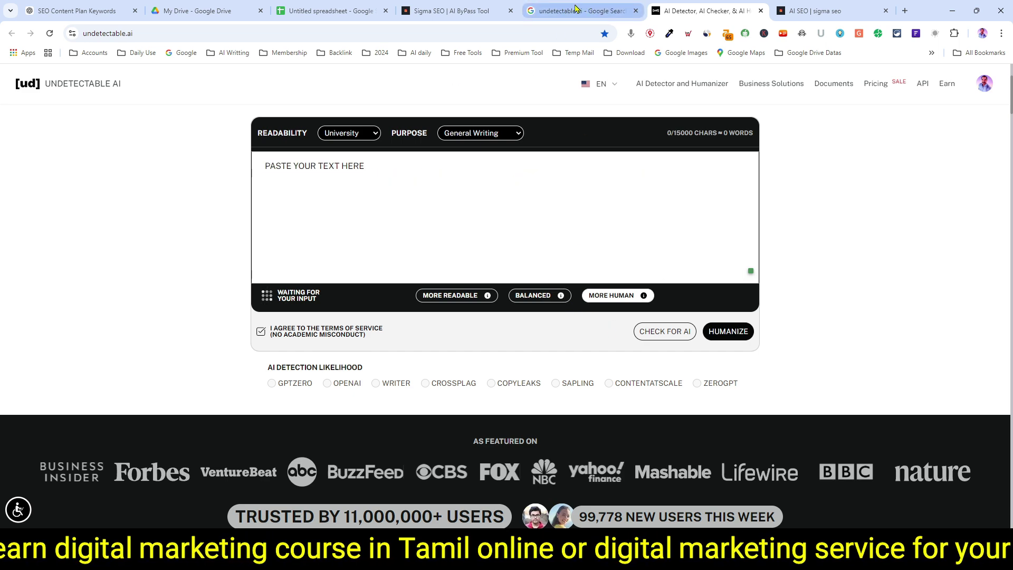
Return to Sigma SEO's ByPass tool and select the entire plain text of the redrafted blog.
left_click(451, 11)
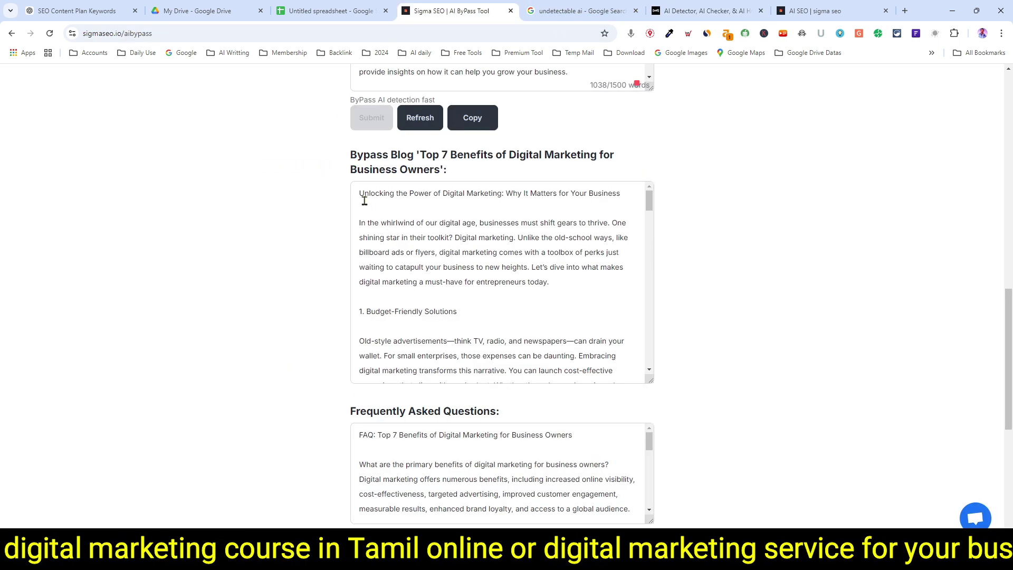
left_click_drag(355, 193, 465, 415)
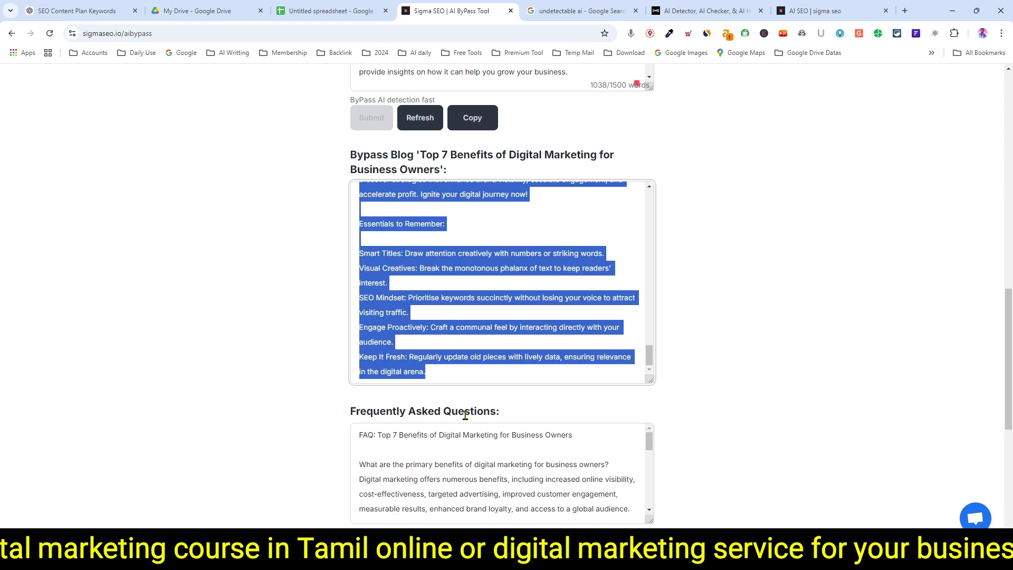